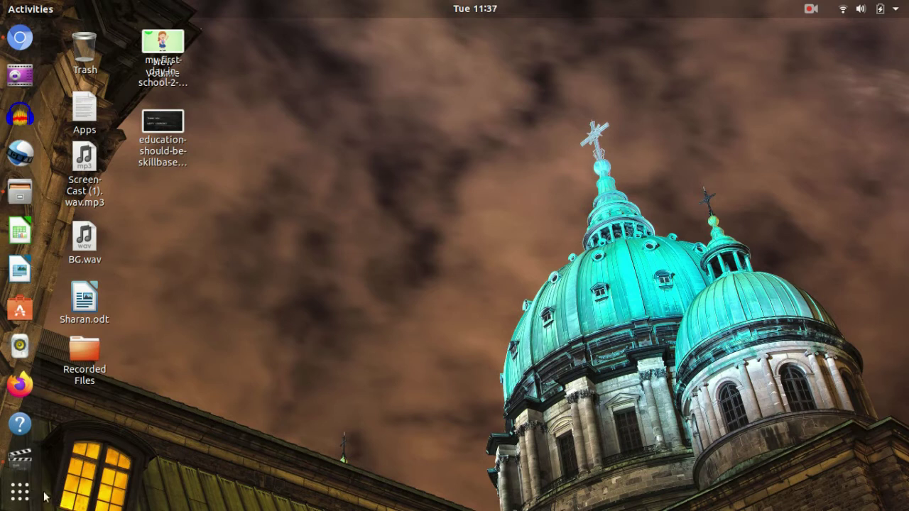
Browse the full grid of installed applications, then close it and return to the desktop.
left_click(18, 496)
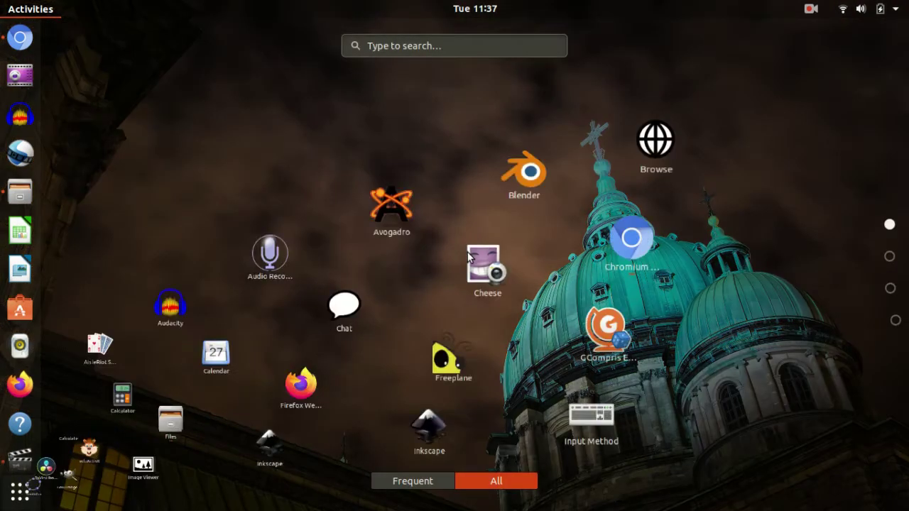
scroll(468, 249, "down", 3)
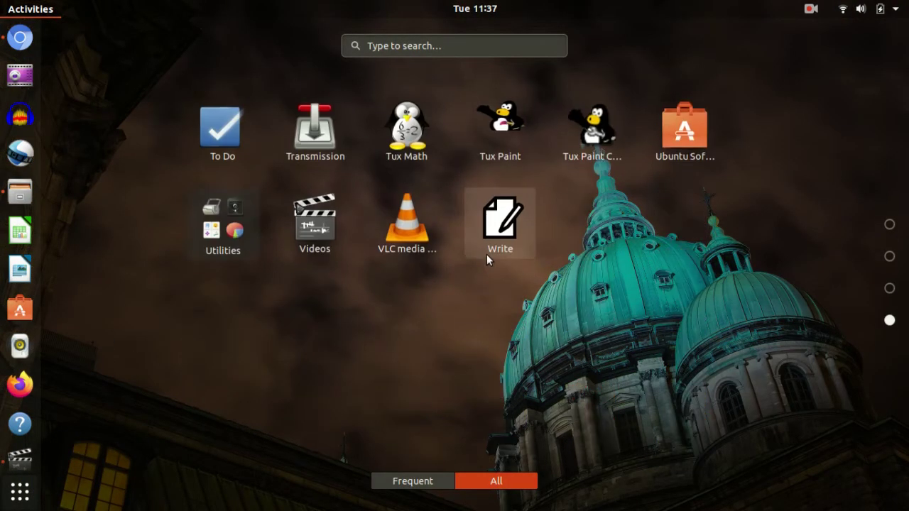
scroll(486, 255, "up", 1)
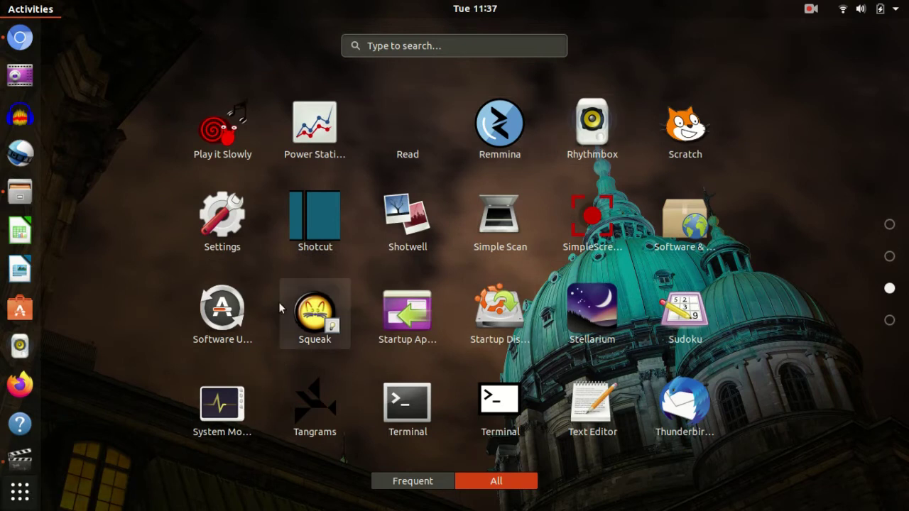
scroll(301, 158, "up", 2)
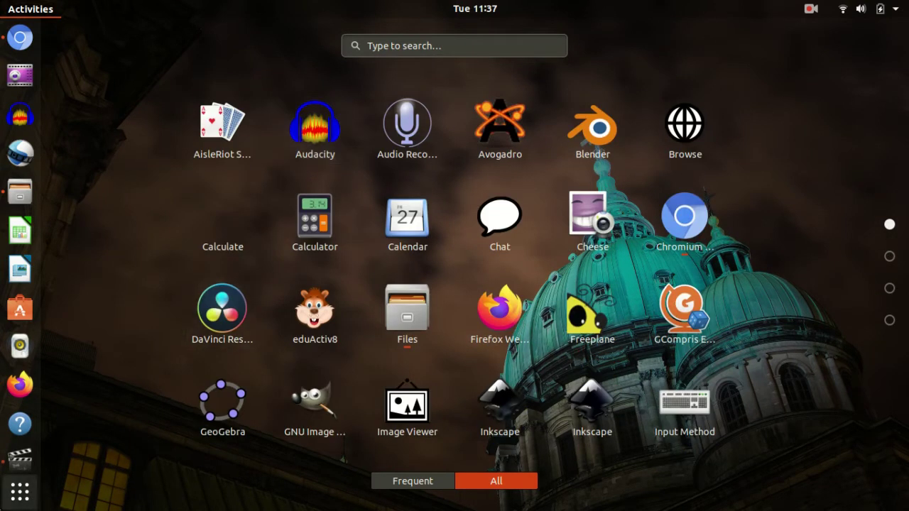
left_click(11, 500)
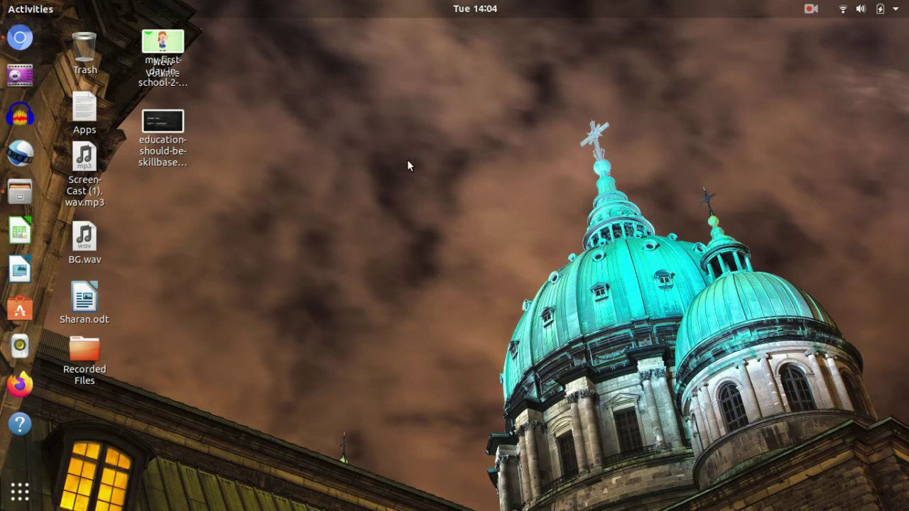
Search the applications for 'libr' and launch LibreOffice Calc.
left_click(15, 495)
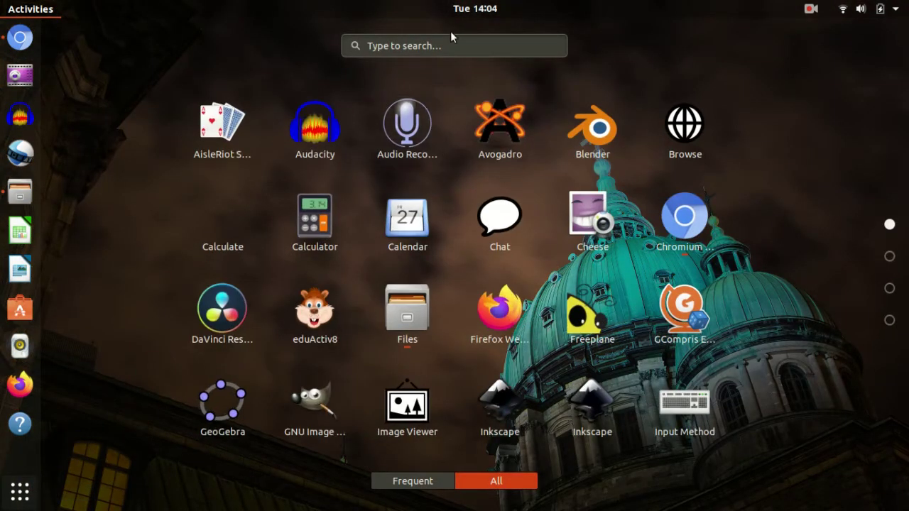
left_click(447, 42)
type("li")
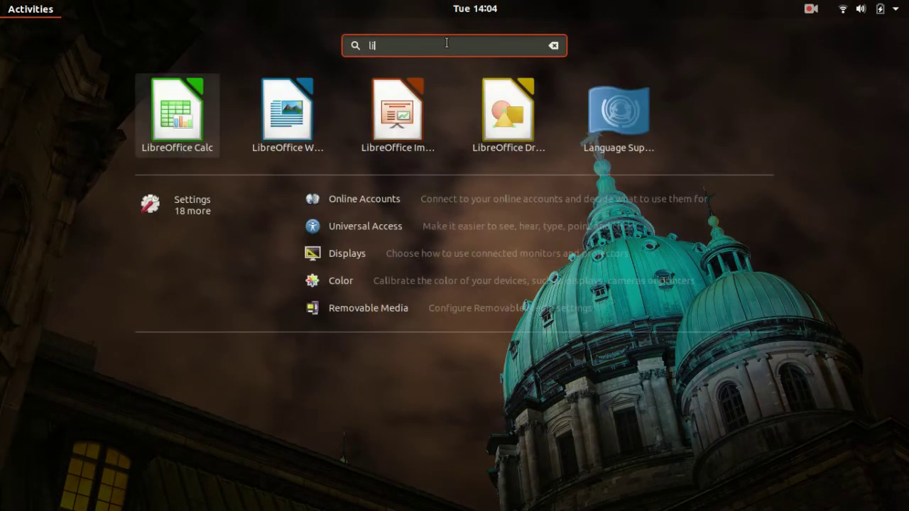
type("br")
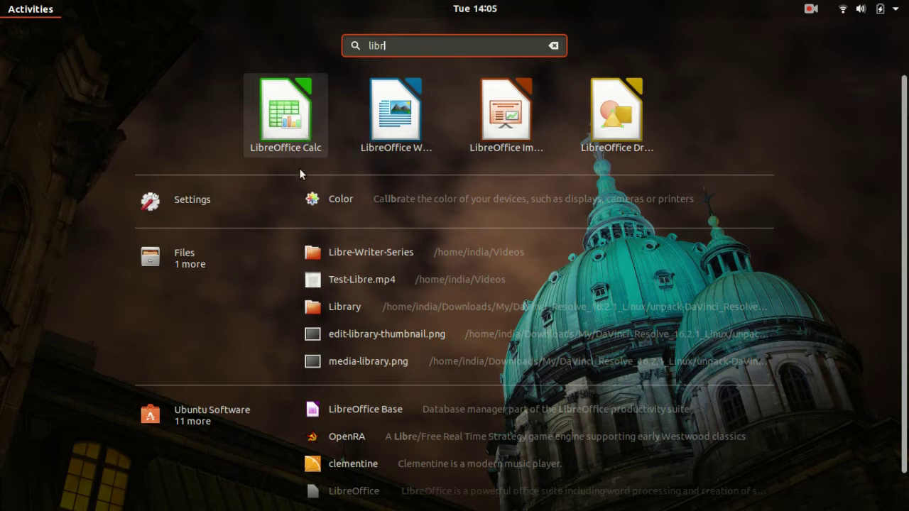
left_click(277, 121)
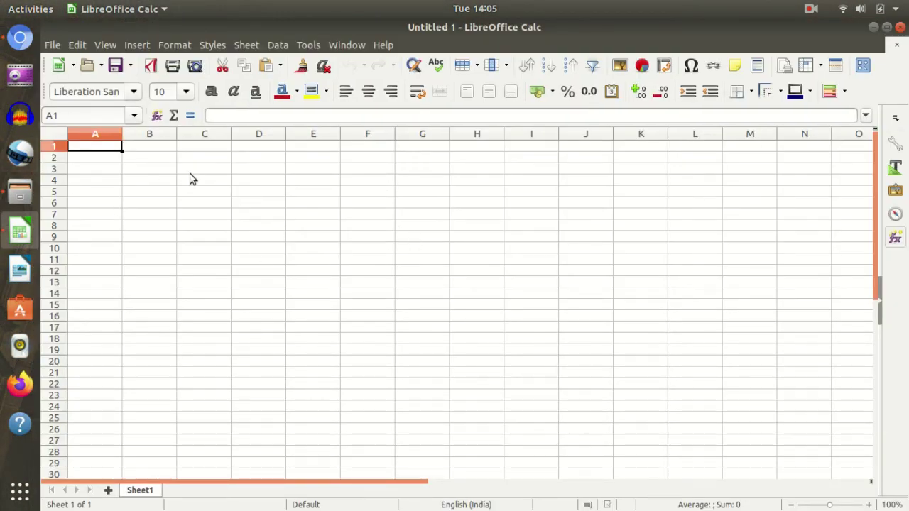
Select cells such as F9, G6 and G11, the range E5:G11, then F14, G7, E5 and F8.
left_click(386, 237)
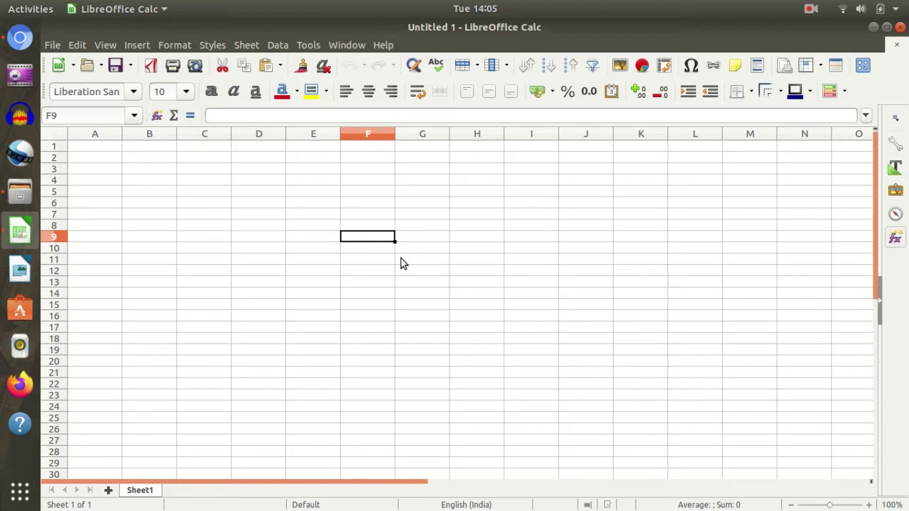
left_click(412, 192)
left_click(327, 281)
left_click(313, 204)
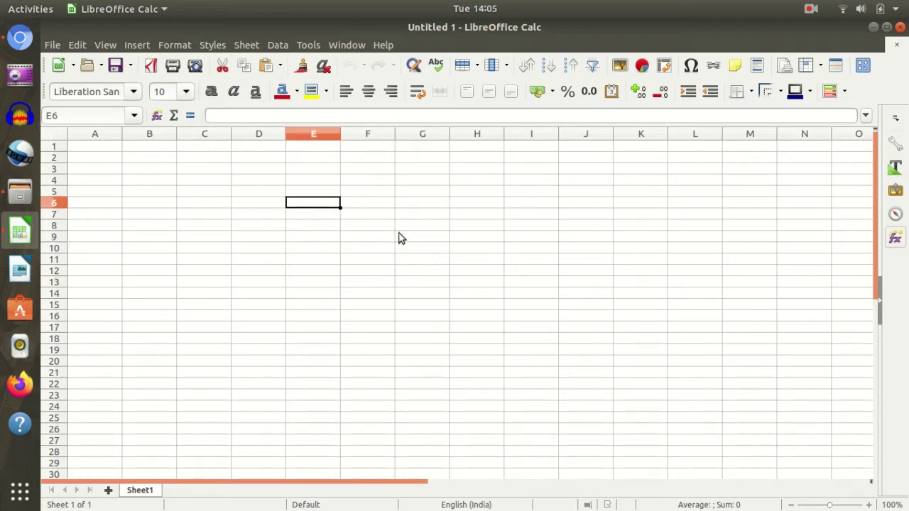
left_click(422, 259)
left_click_drag(297, 194, 415, 260)
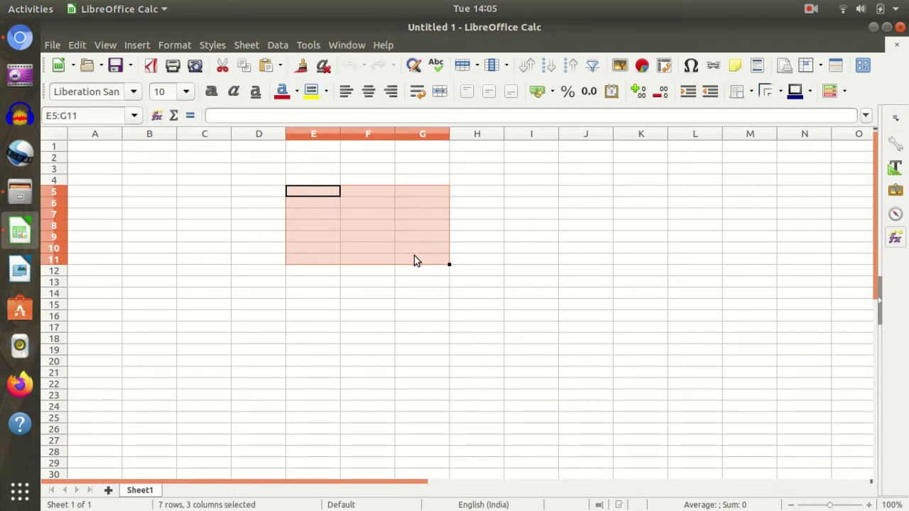
left_click(387, 296)
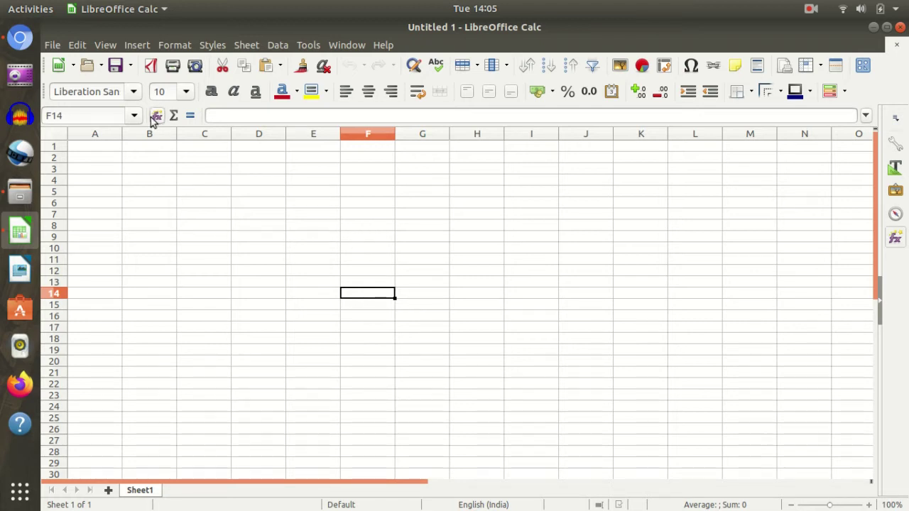
left_click(396, 214)
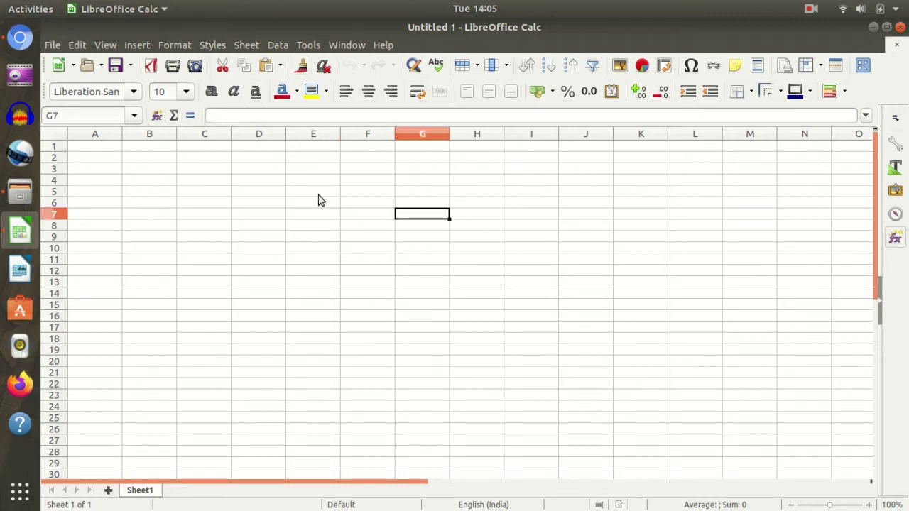
left_click(319, 194)
left_click(342, 227)
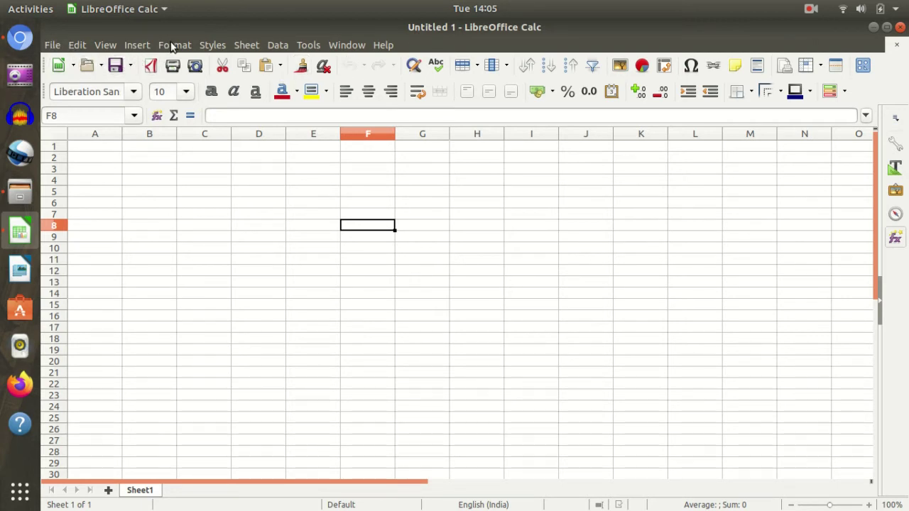
left_click(74, 45)
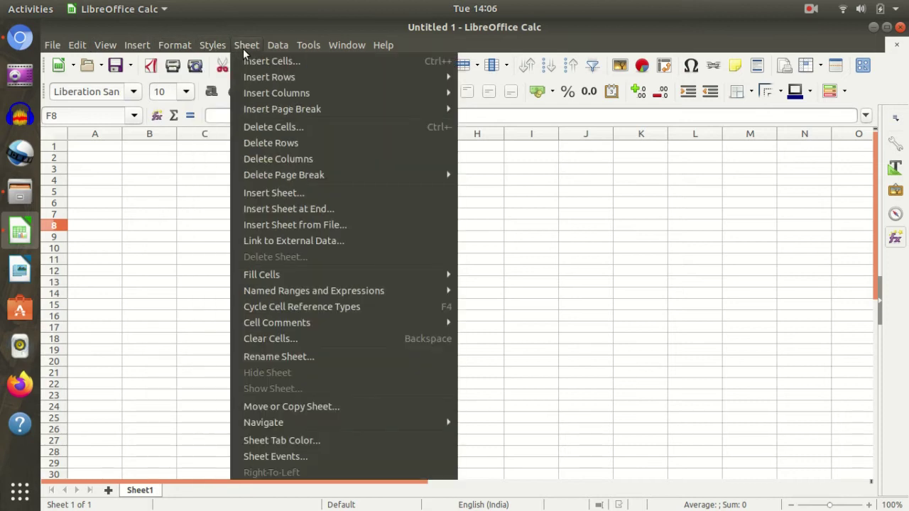
mouse_move(300, 49)
mouse_move(338, 44)
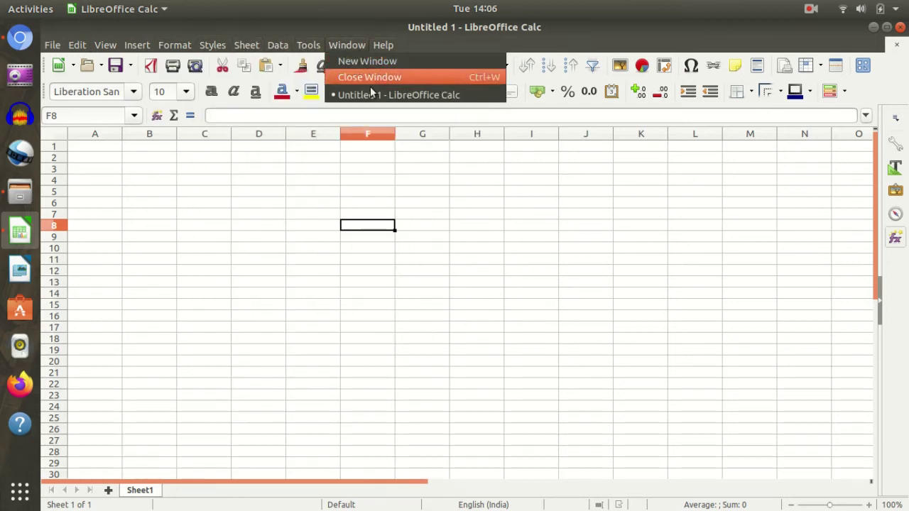
key("Escape")
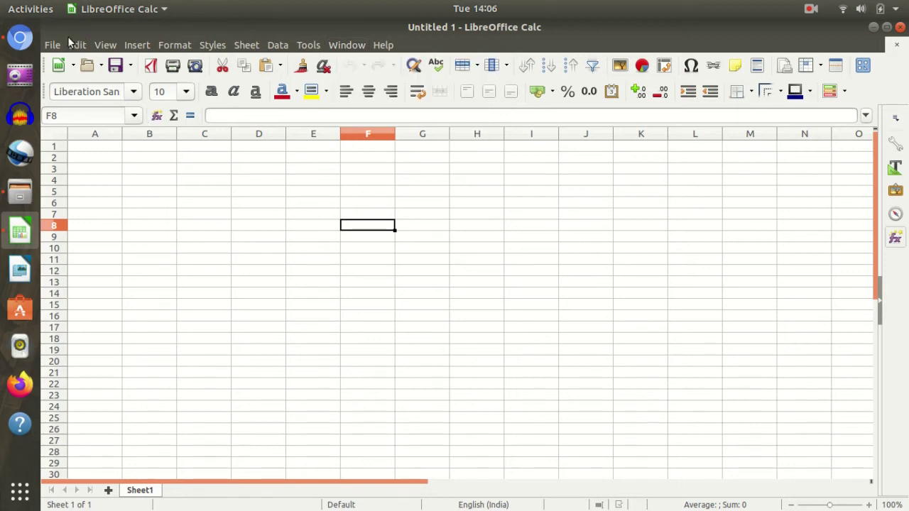
left_click(77, 45)
left_click(57, 45)
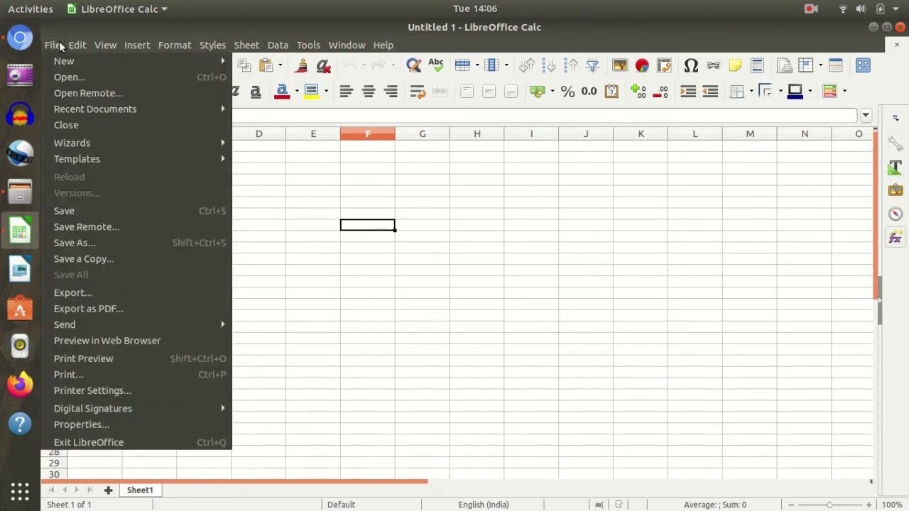
mouse_move(281, 46)
mouse_move(105, 45)
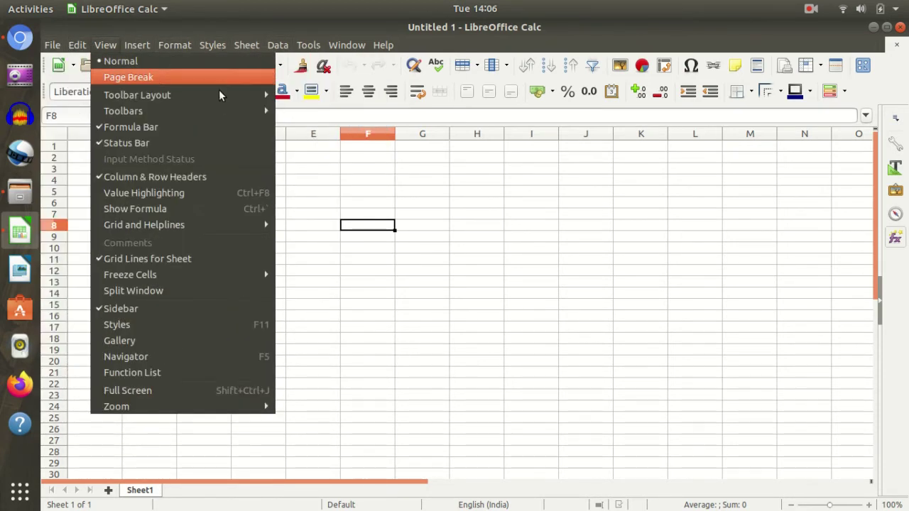
left_click(365, 182)
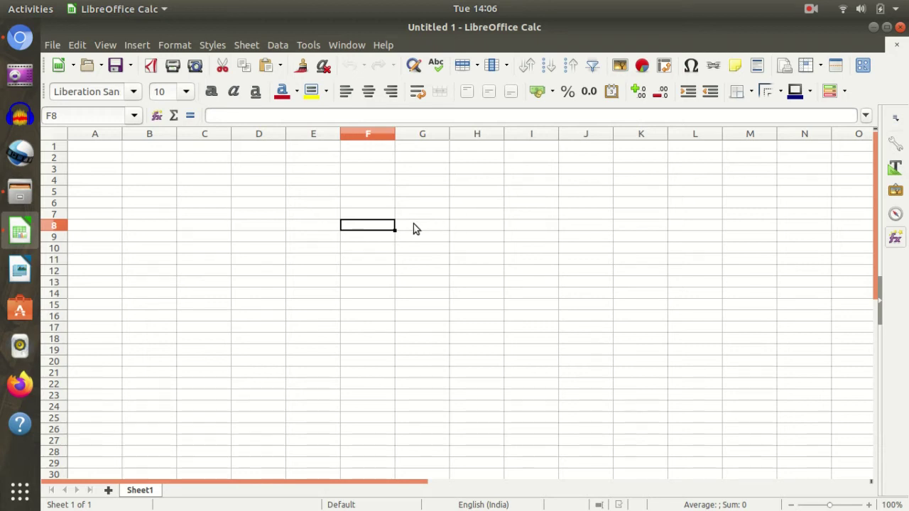
Select cells G8, H7, E7, D5, F8 and E4 in turn.
left_click(441, 231)
left_click(489, 213)
left_click(297, 214)
left_click(265, 190)
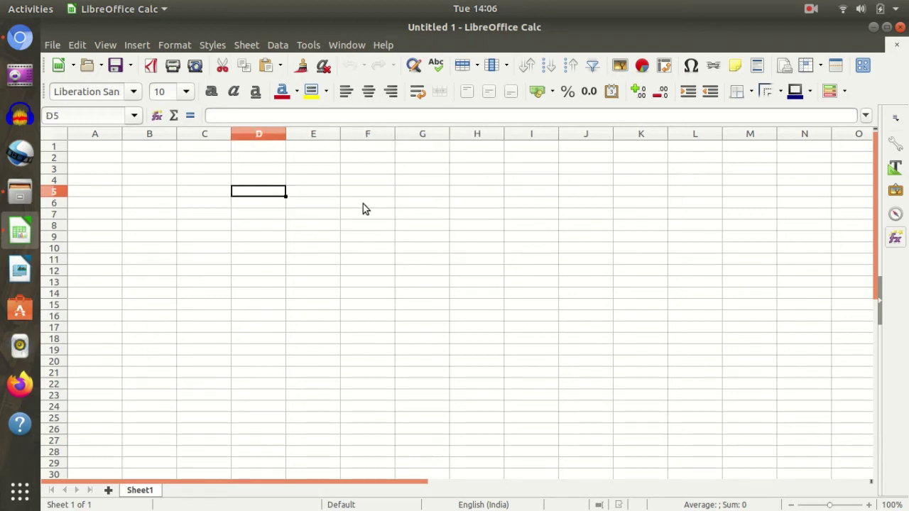
left_click(377, 224)
left_click(340, 183)
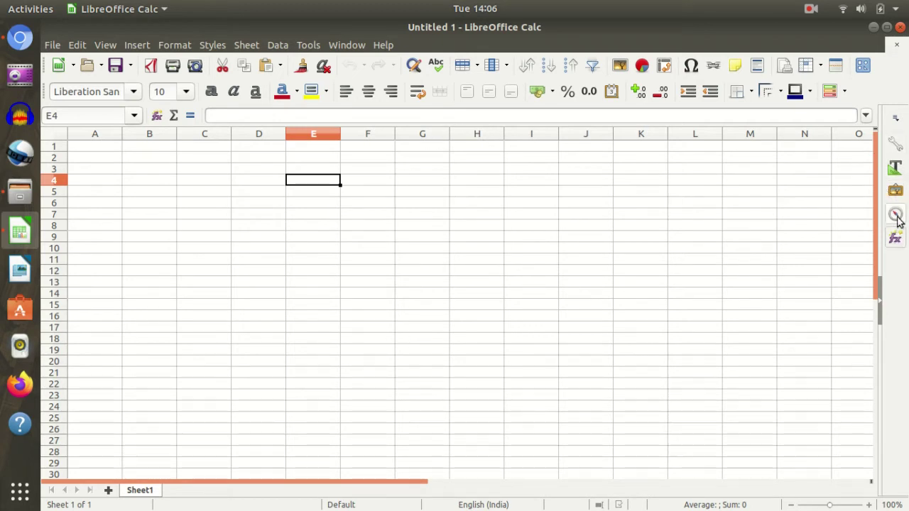
Cycle the sidebar through Styles, Properties, Gallery and Navigator, ending on Functions.
left_click(898, 168)
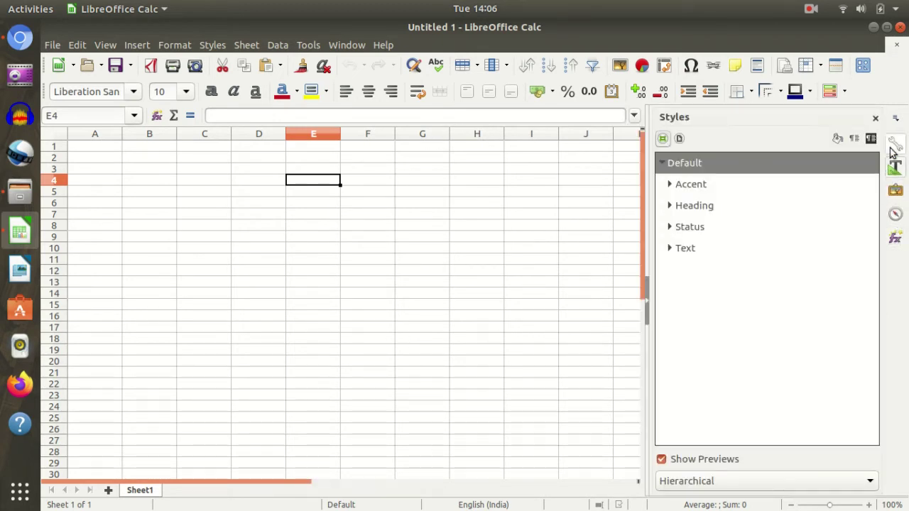
left_click(897, 142)
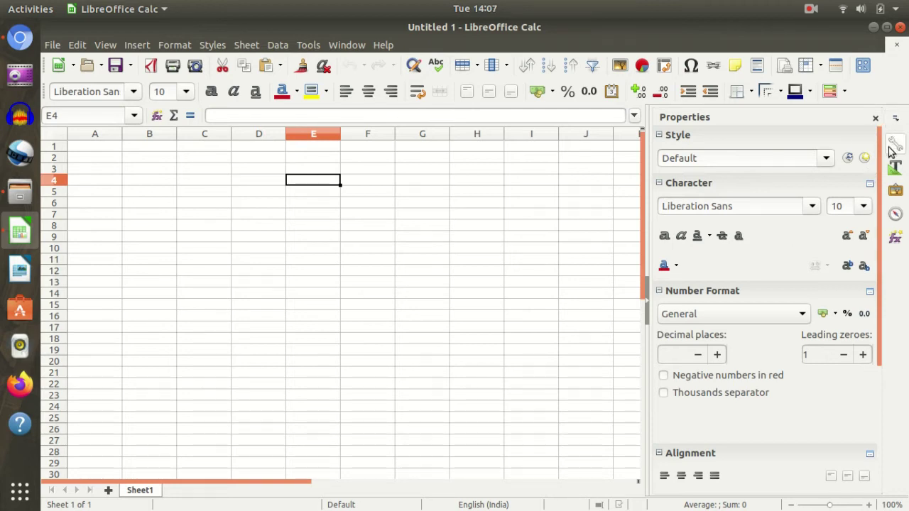
left_click(895, 147)
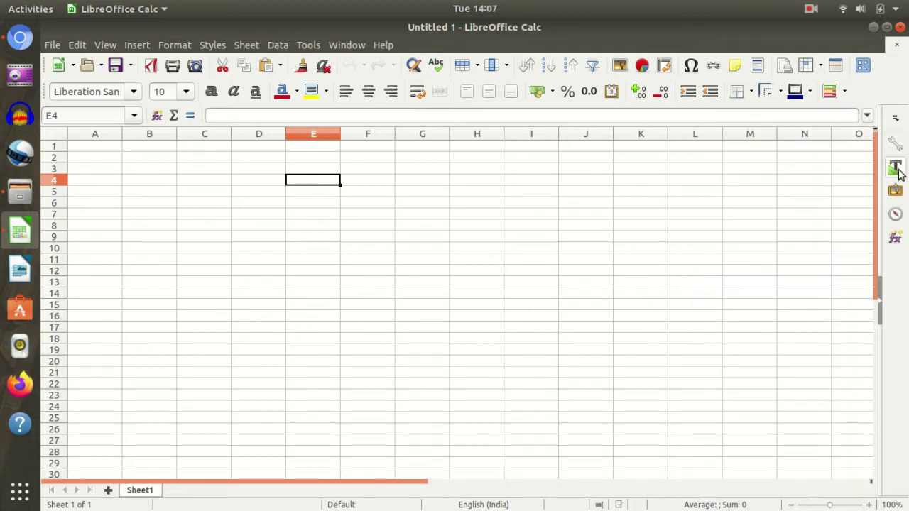
left_click(896, 168)
left_click(896, 191)
left_click(895, 213)
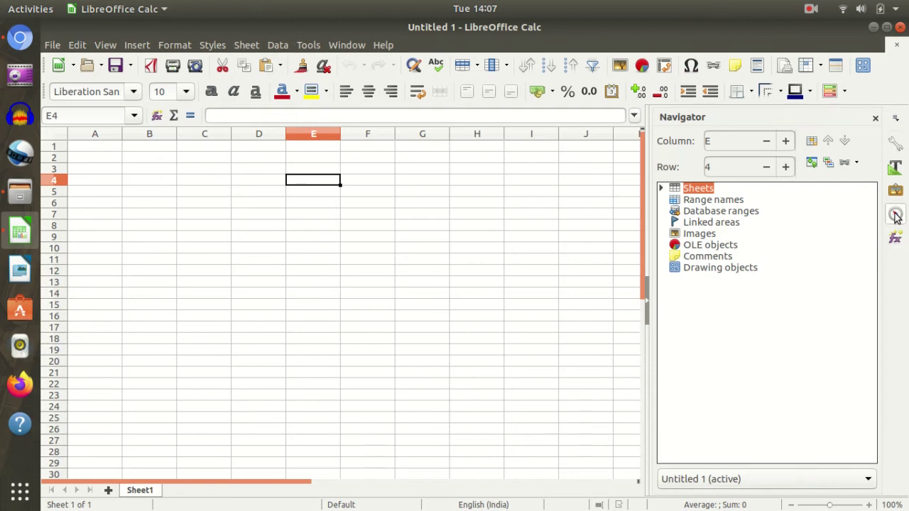
left_click(896, 238)
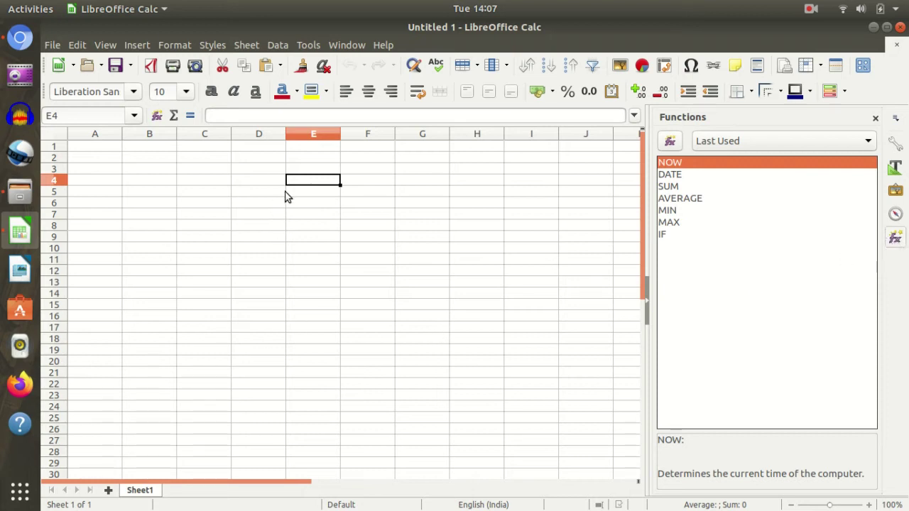
Move the cursor to F9 and view descriptions of SUM, DATE, NOW and AVERAGE.
left_click(397, 251)
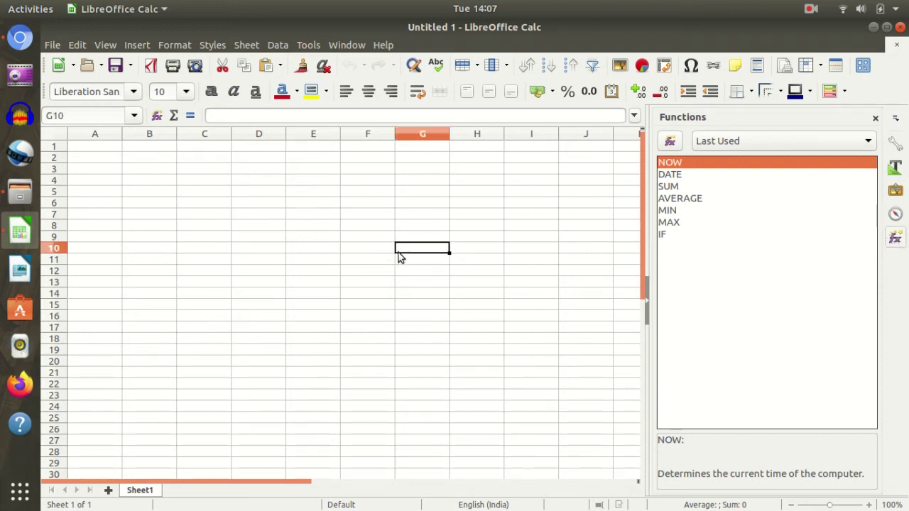
left_click(317, 249)
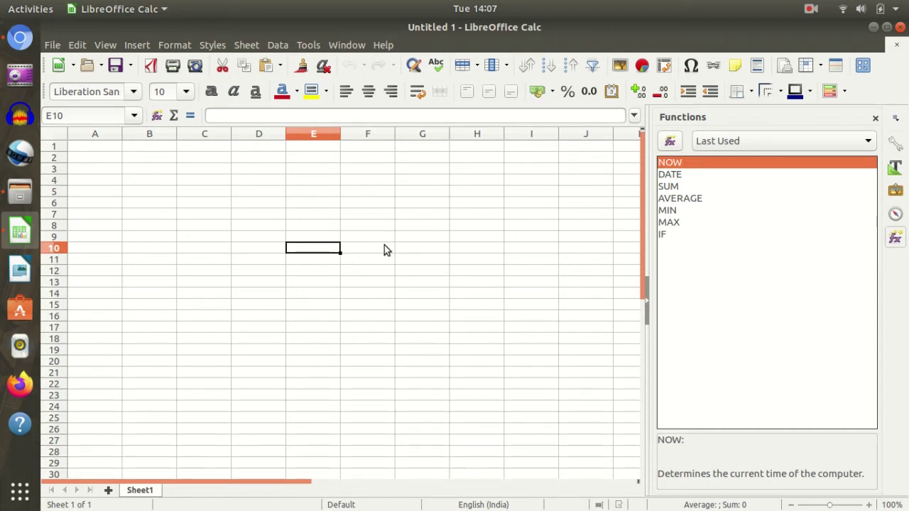
key("Up")
key("Right")
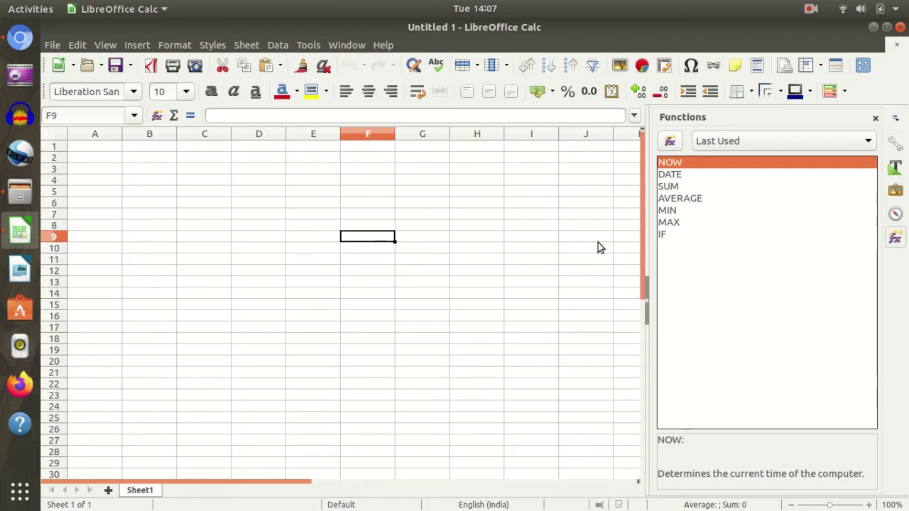
left_click_drag(725, 198, 718, 175)
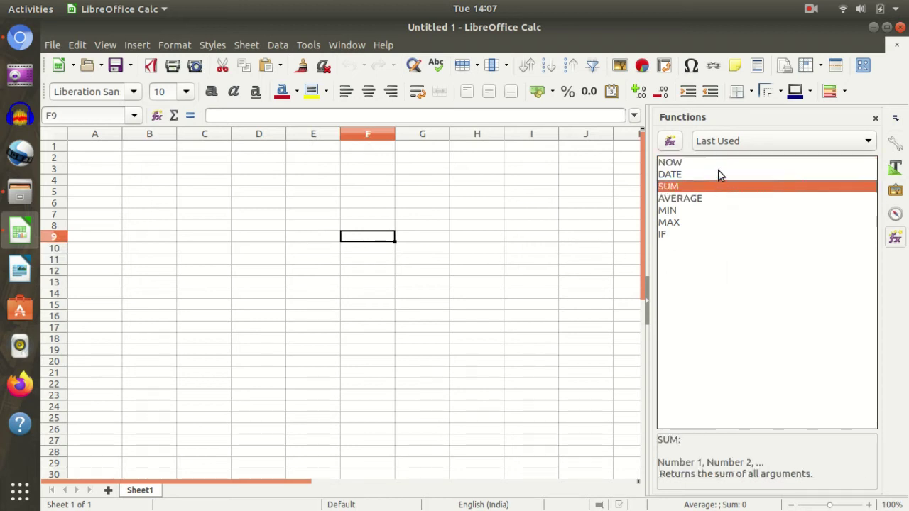
left_click(718, 174)
left_click(714, 162)
left_click(710, 197)
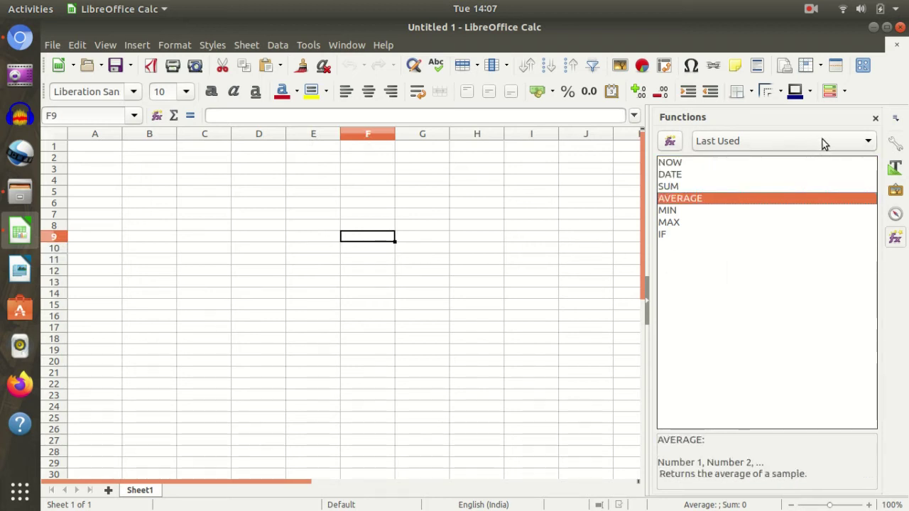
Close and reopen the Functions deck, select G14, then close the deck.
left_click(874, 118)
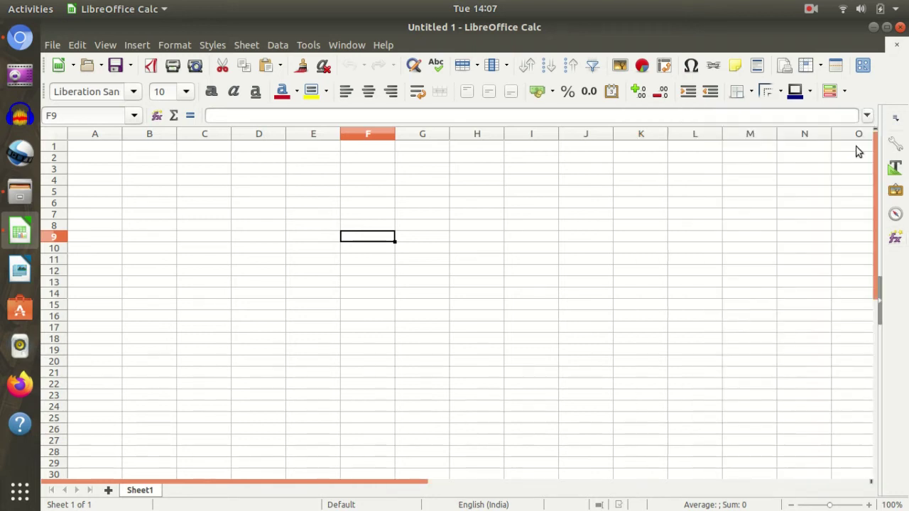
left_click(895, 237)
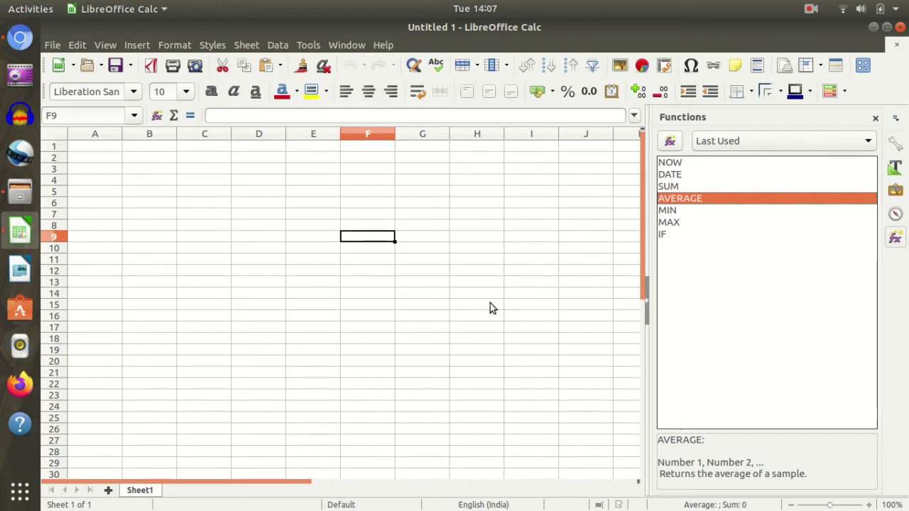
left_click(426, 292)
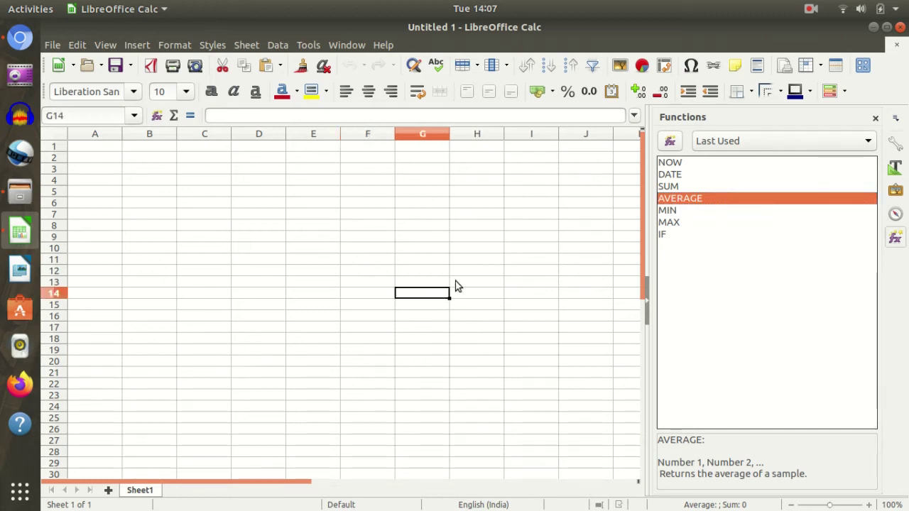
left_click(876, 120)
left_click_drag(259, 225, 259, 236)
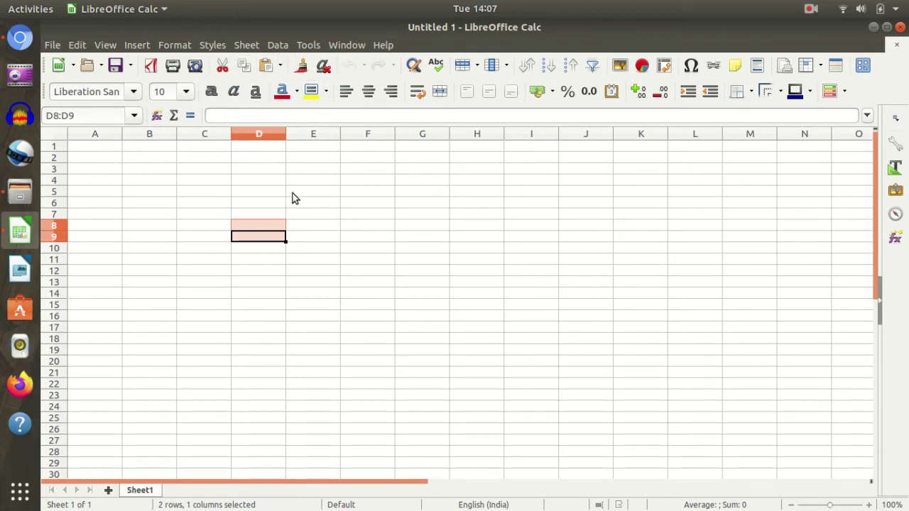
left_click(124, 182)
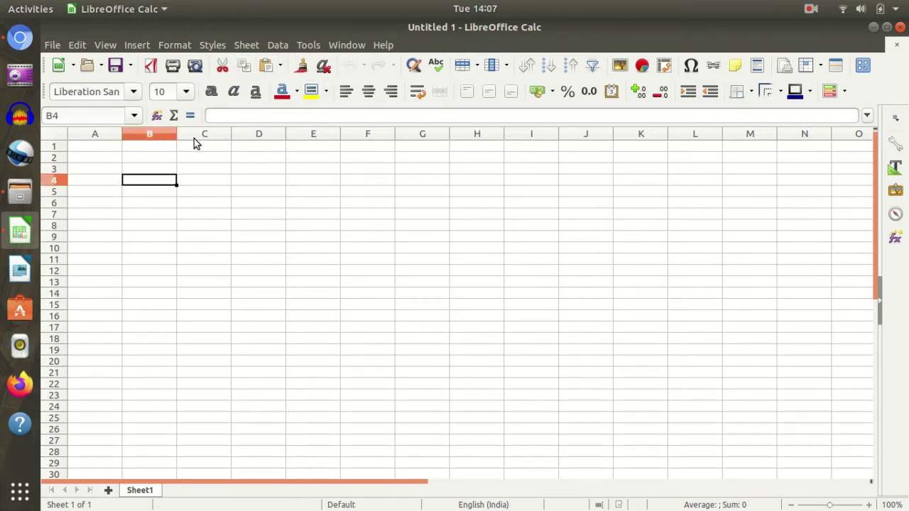
left_click(268, 239)
left_click(416, 227)
left_click(357, 225)
left_click(295, 225)
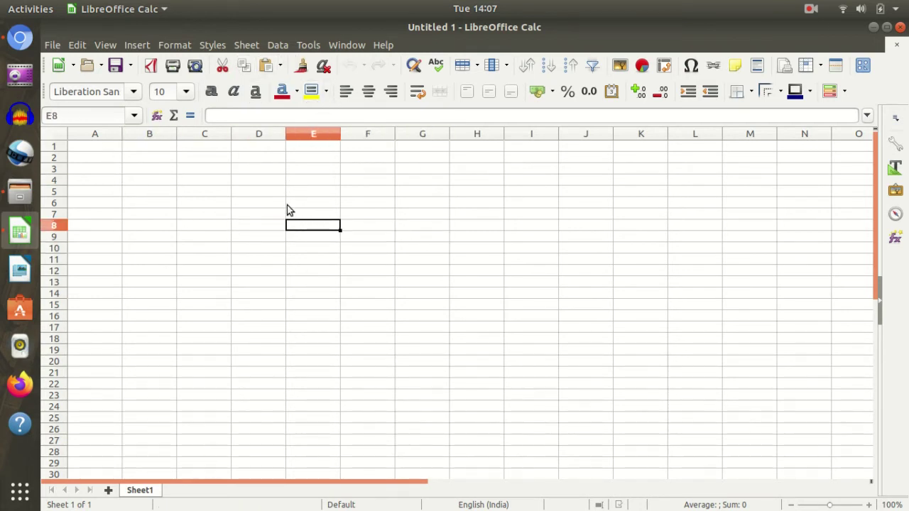
left_click(469, 203)
left_click(383, 250)
left_click(334, 226)
mouse_move(94, 146)
left_mouse_down()
mouse_move(107, 241)
mouse_move(100, 249)
left_mouse_up()
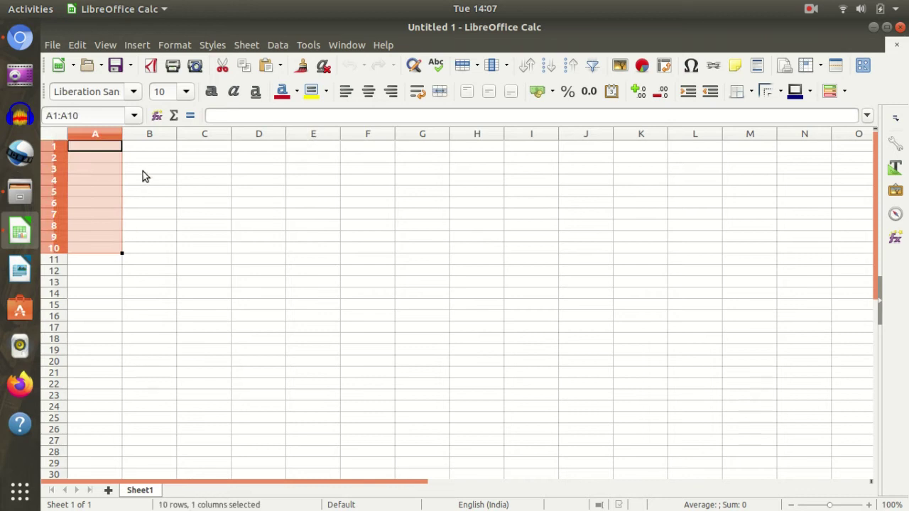
left_click_drag(142, 172, 150, 226)
left_click_drag(103, 180, 468, 182)
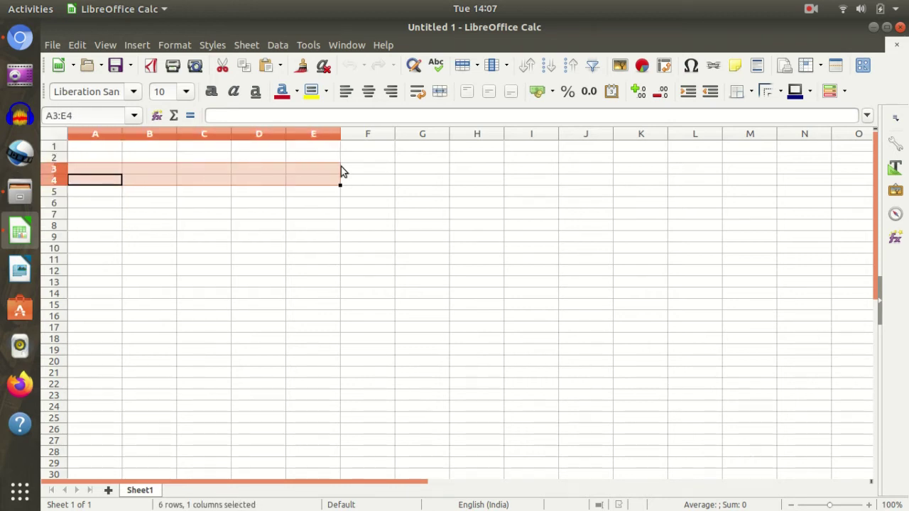
left_click(178, 286)
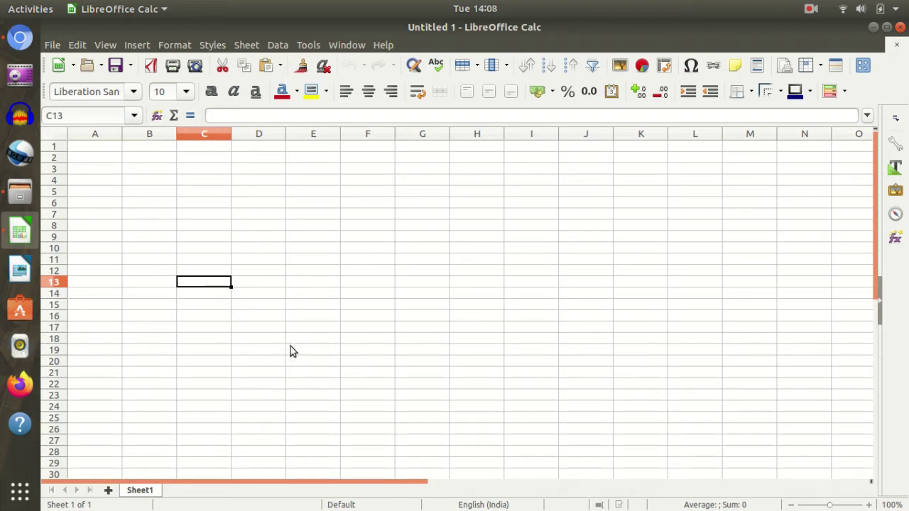
left_click(154, 179)
left_click(85, 147)
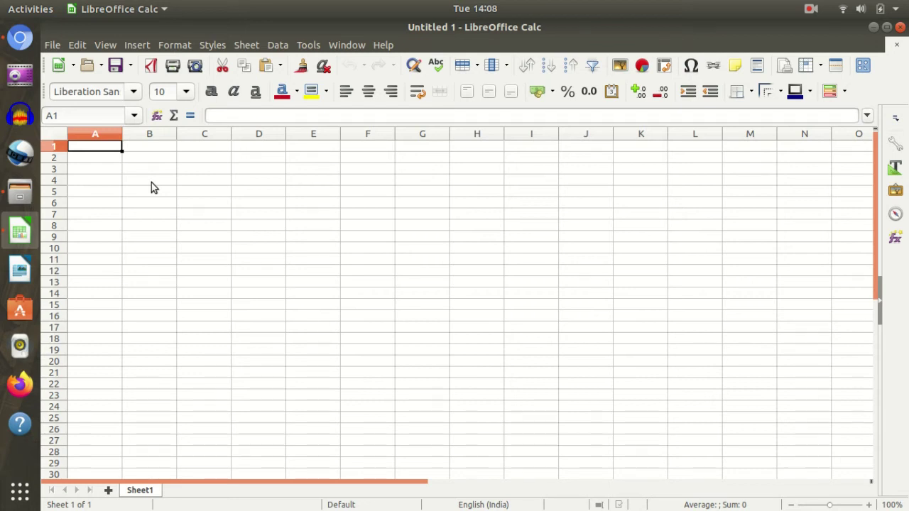
key("ctrl+Down")
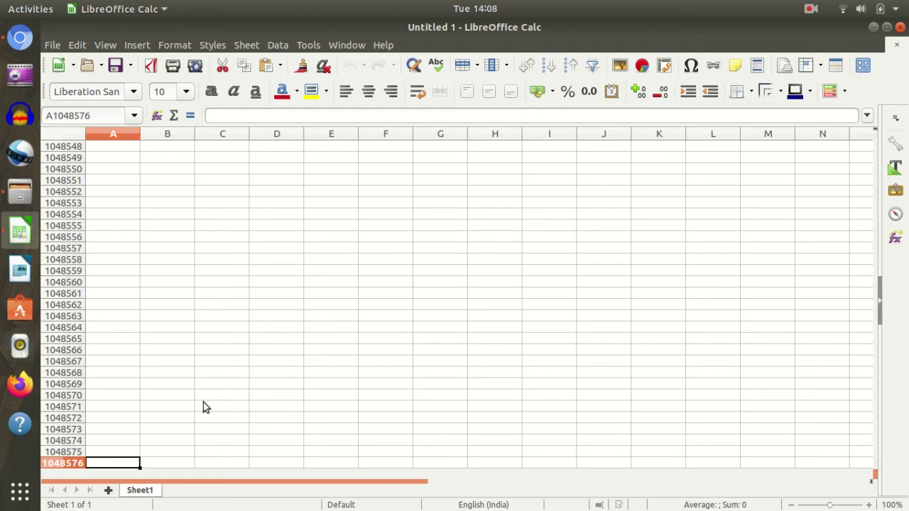
key("ctrl+Home")
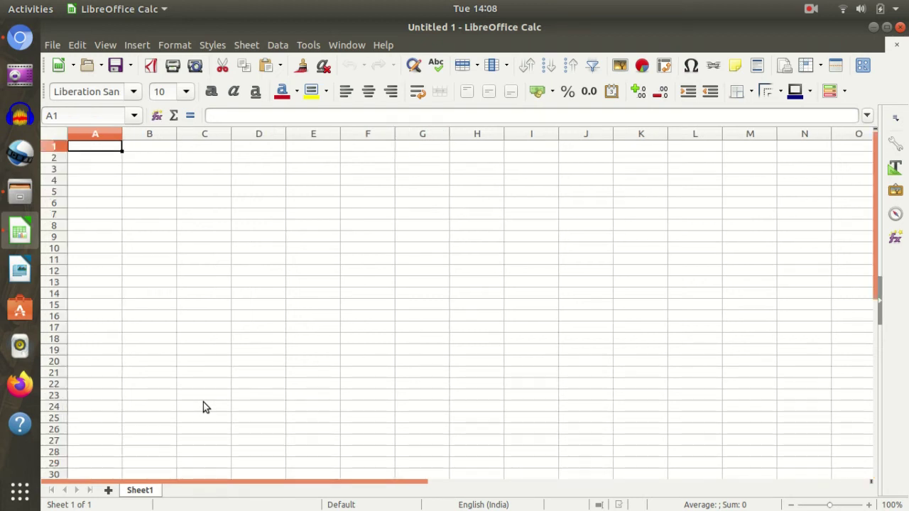
key("ctrl+Right")
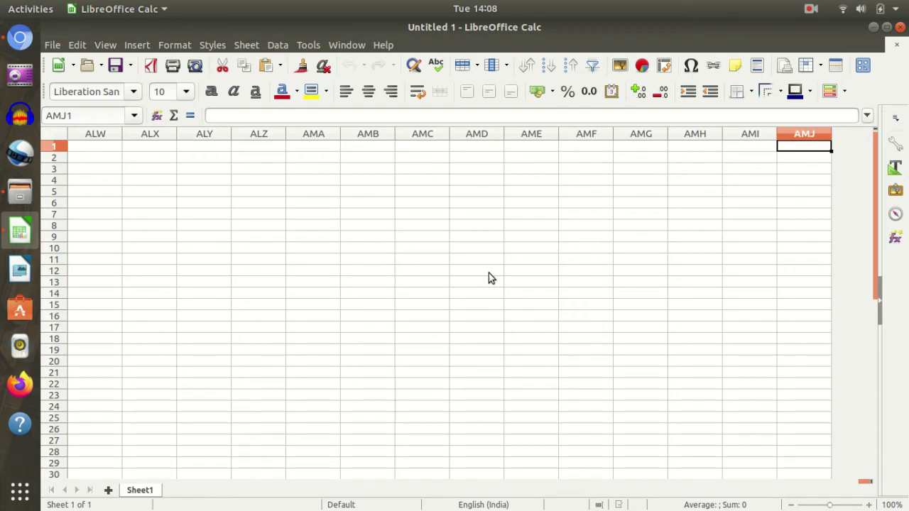
key("ctrl+Home")
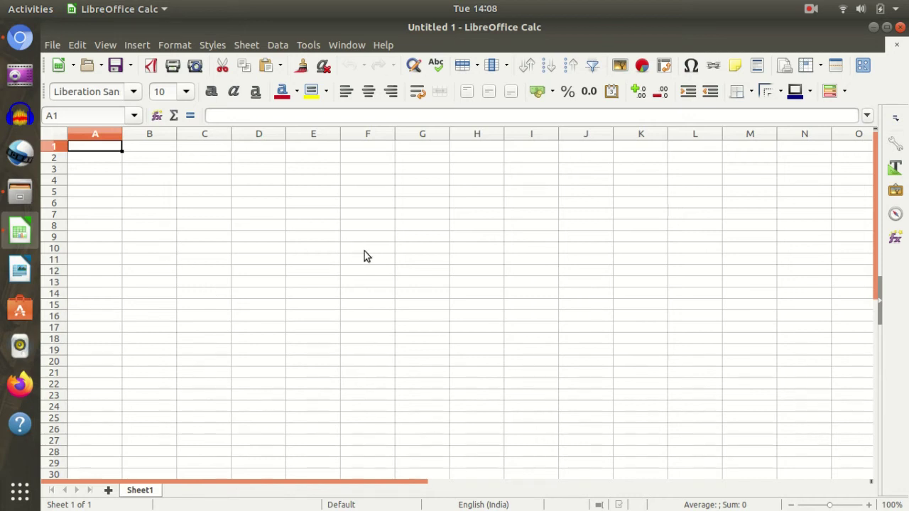
left_click(109, 492)
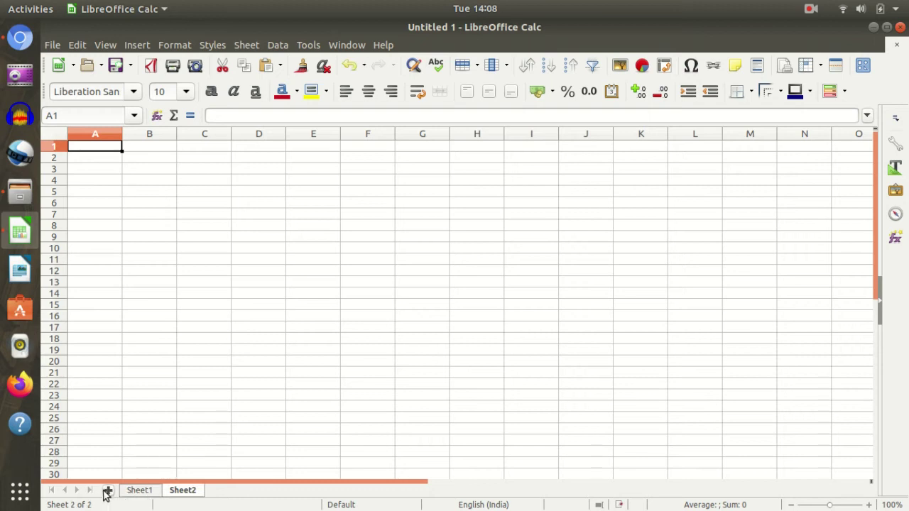
left_click(106, 492)
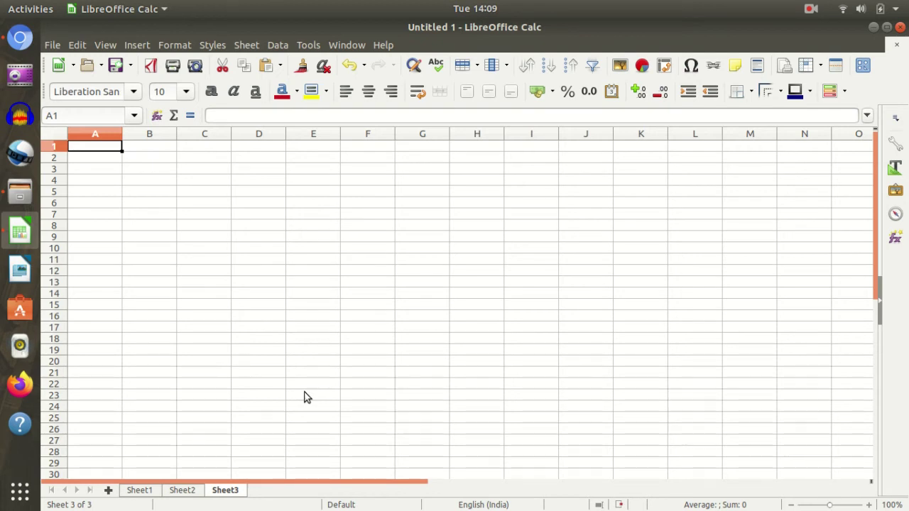
left_click(393, 273)
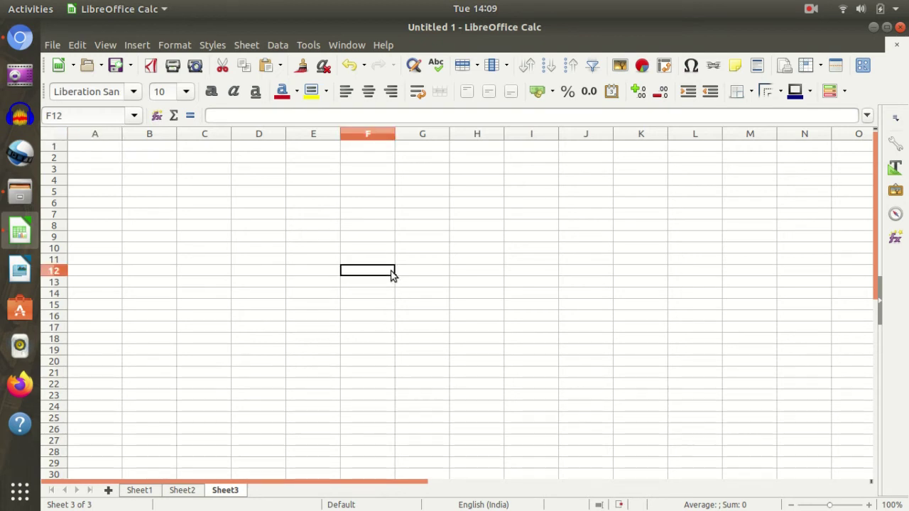
left_click(350, 236)
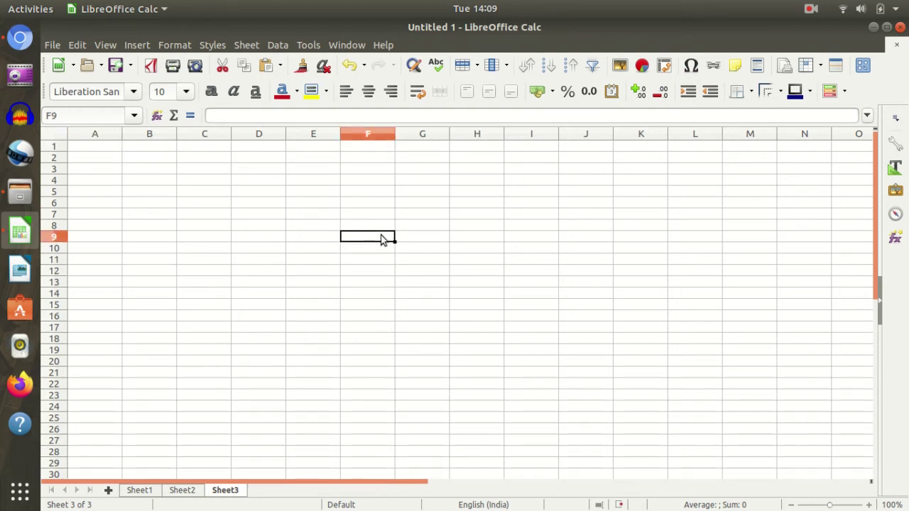
left_click(281, 248)
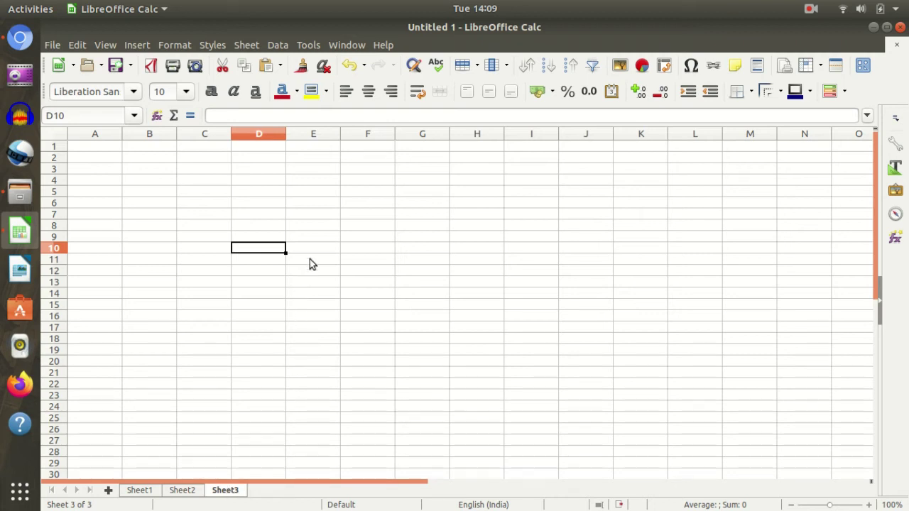
left_click(342, 182)
left_click(296, 278)
left_click(327, 203)
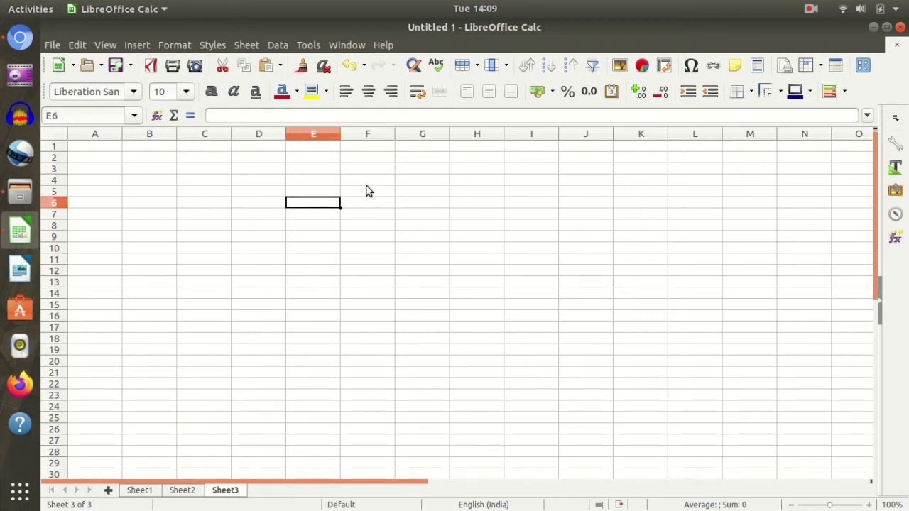
left_click(364, 190)
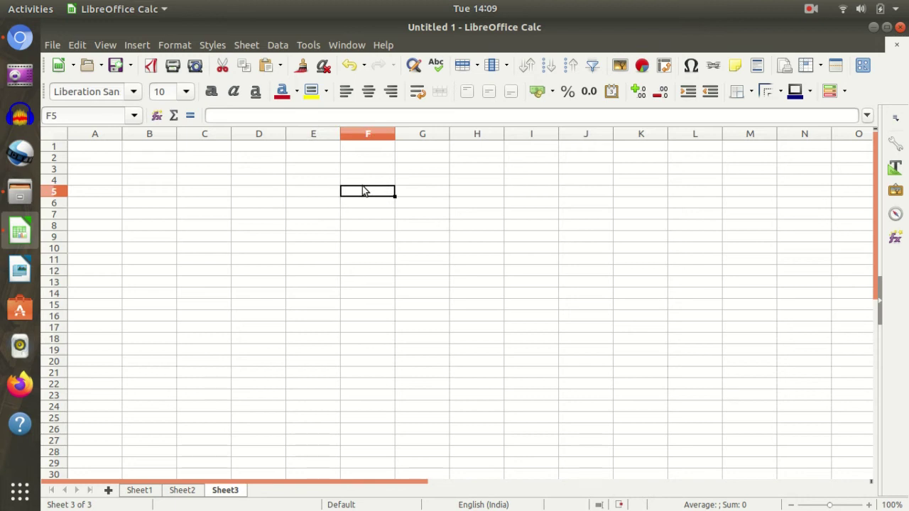
Enter 'Welcome to Libre Office Calc' in F5, check it, then move among nearby cells.
type("Welcome to ")
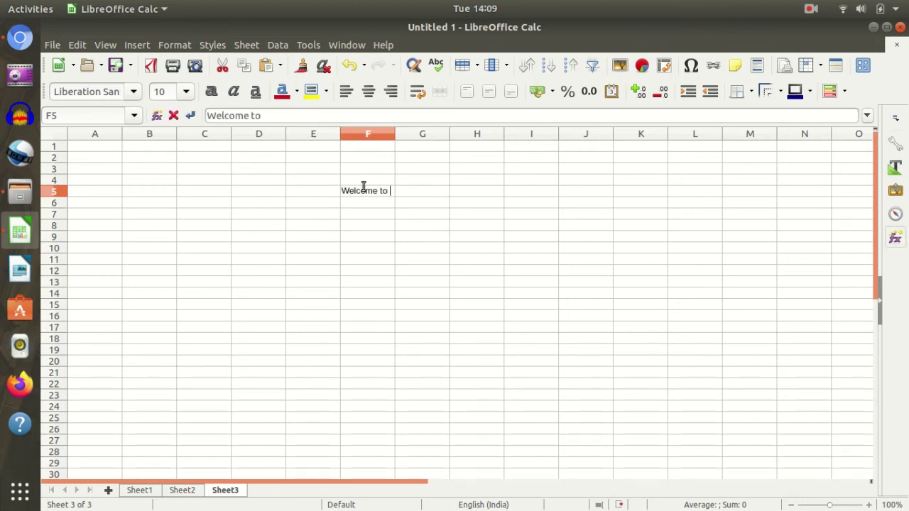
type("Libre O")
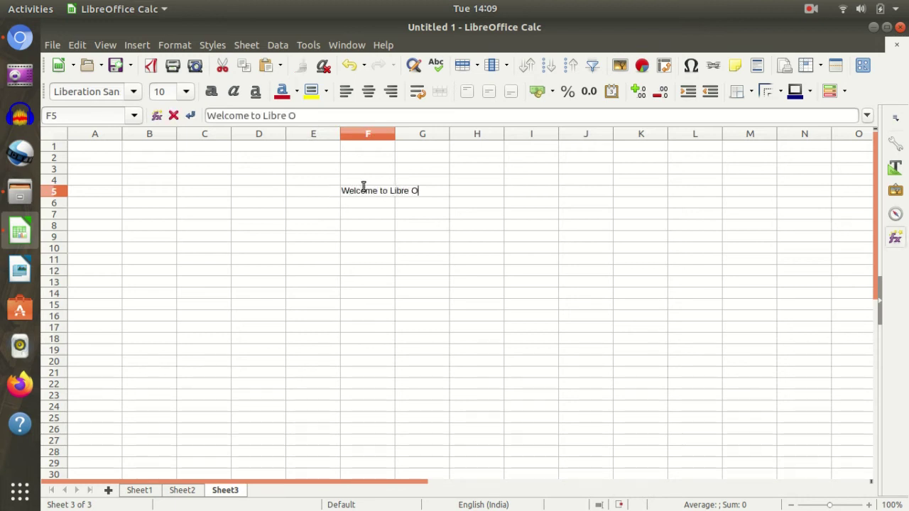
type("ffice Calc")
left_click(364, 262)
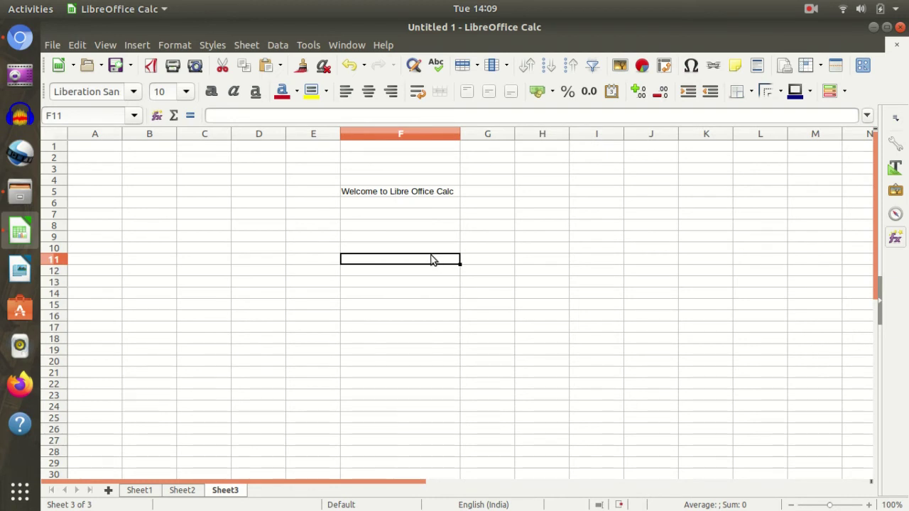
left_click(402, 182)
left_click(388, 193)
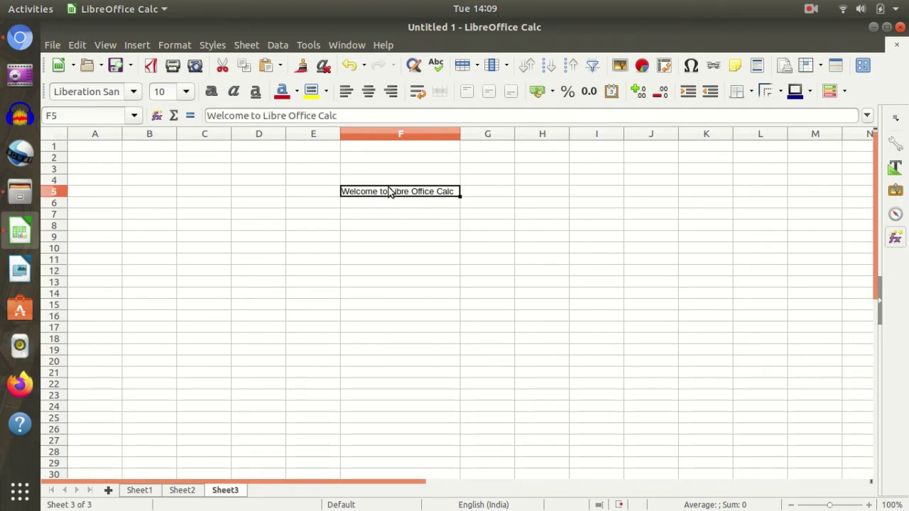
left_click(378, 249)
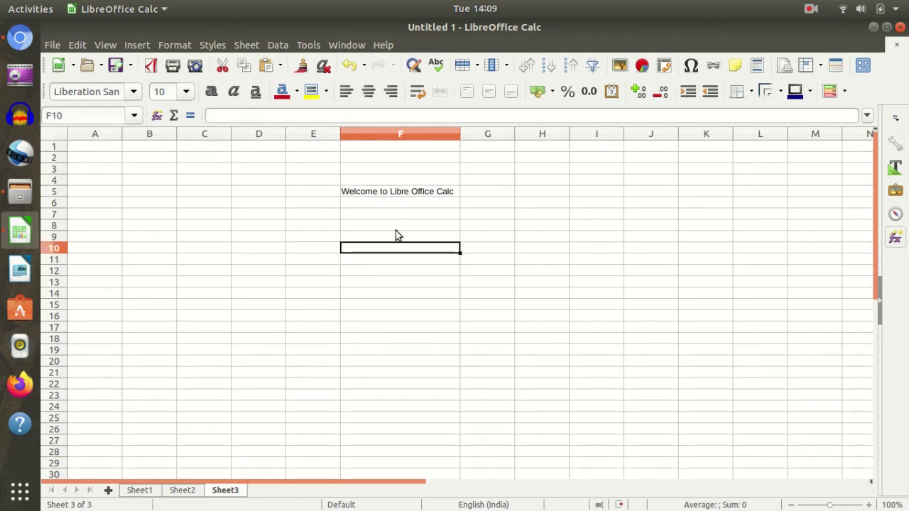
left_click(217, 216)
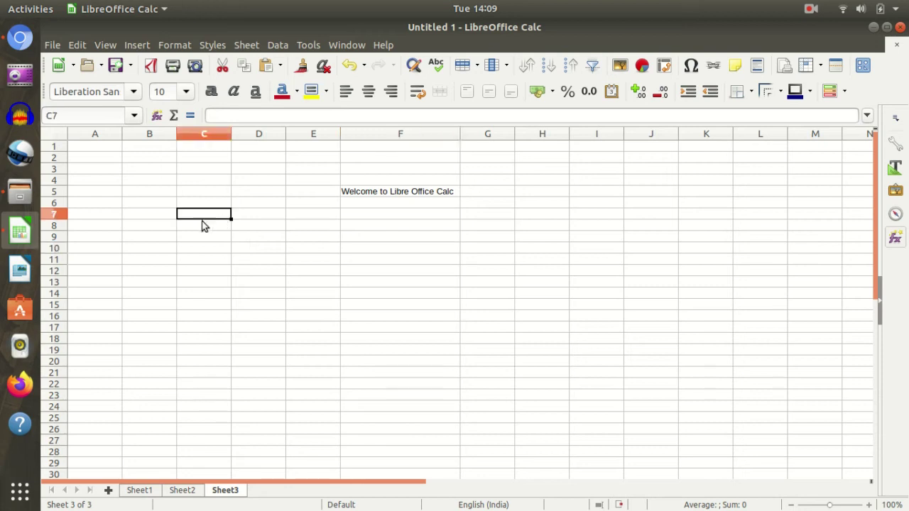
key("Right")
key("Right")
key("Down")
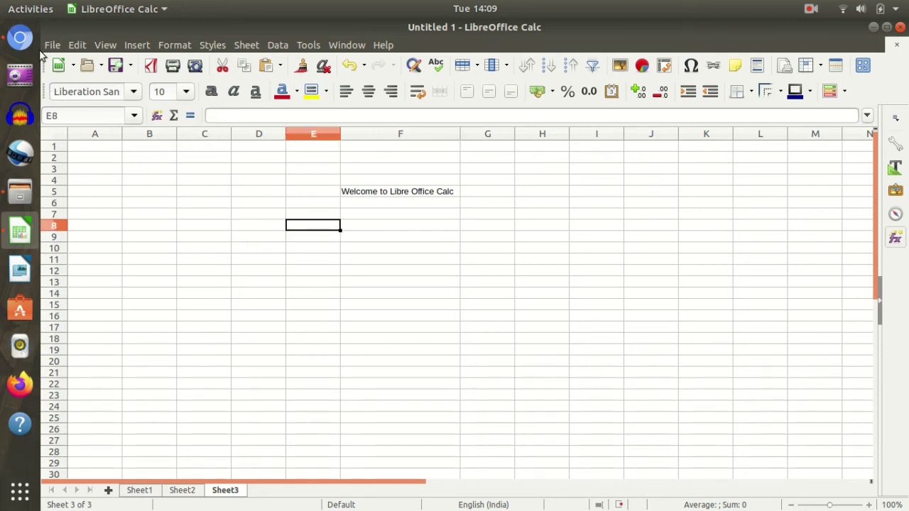
Save the workbook as 'Sample' in the Desktop folder, replacing the name 'Untitled 1'.
left_click(50, 45)
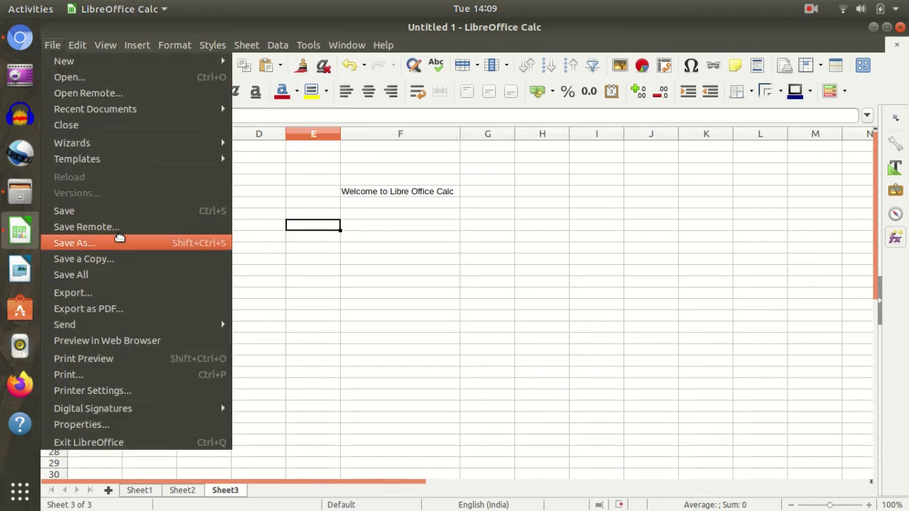
left_click(119, 242)
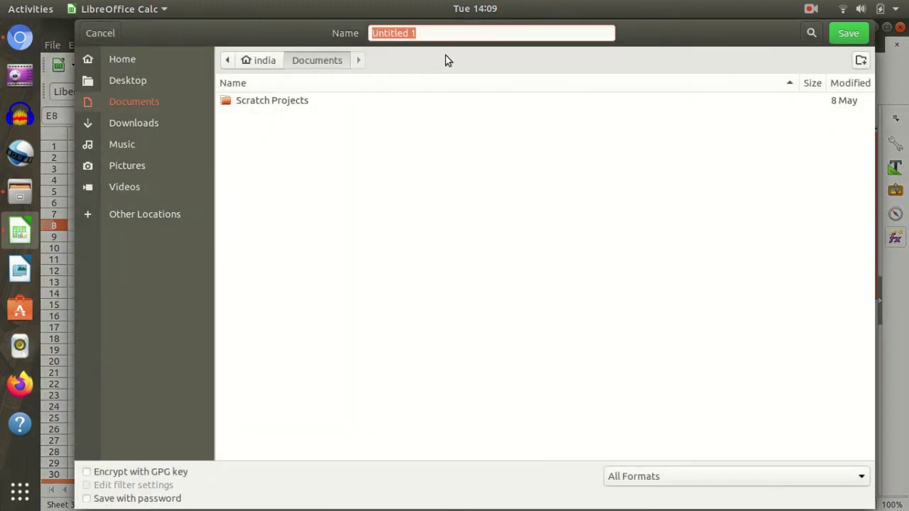
left_click(148, 81)
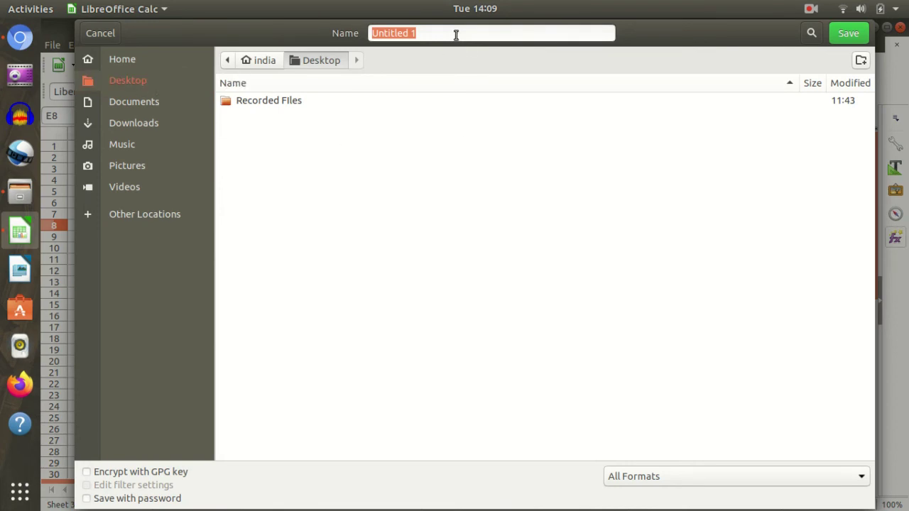
type("Sample")
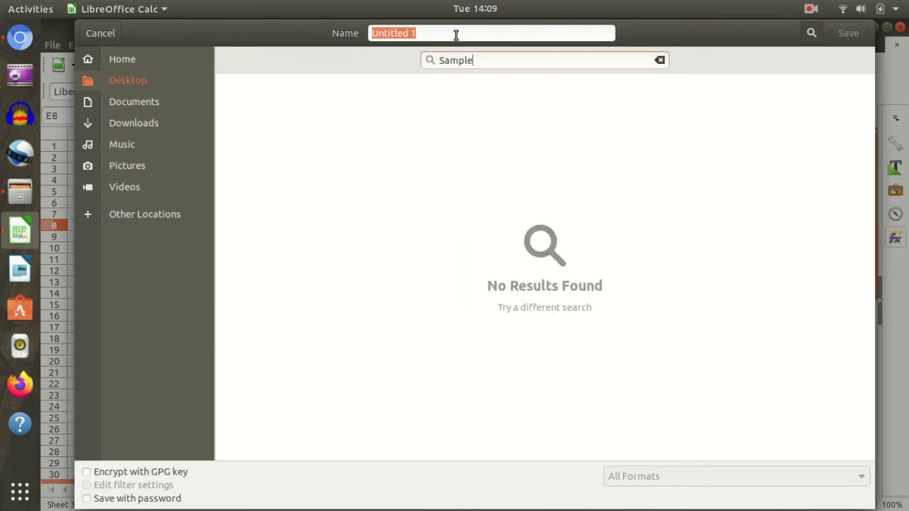
left_click(450, 34)
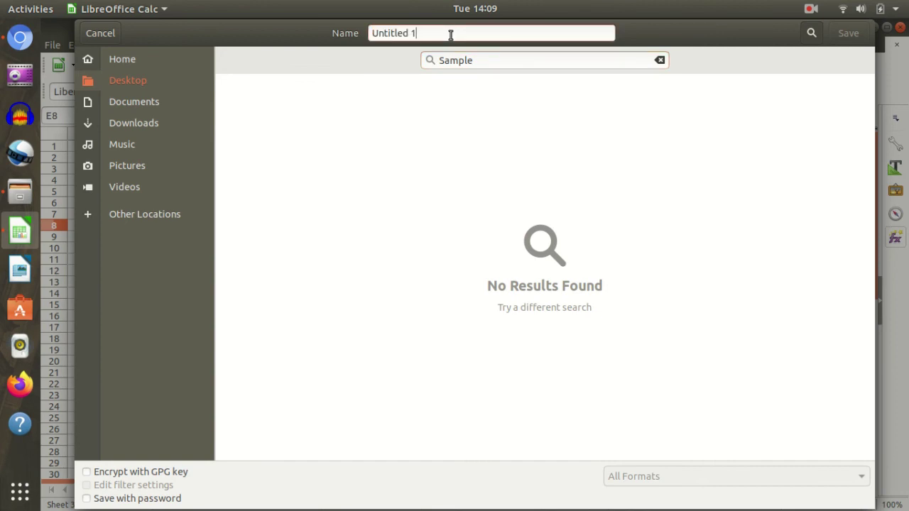
triple_click(450, 34)
type("Sample")
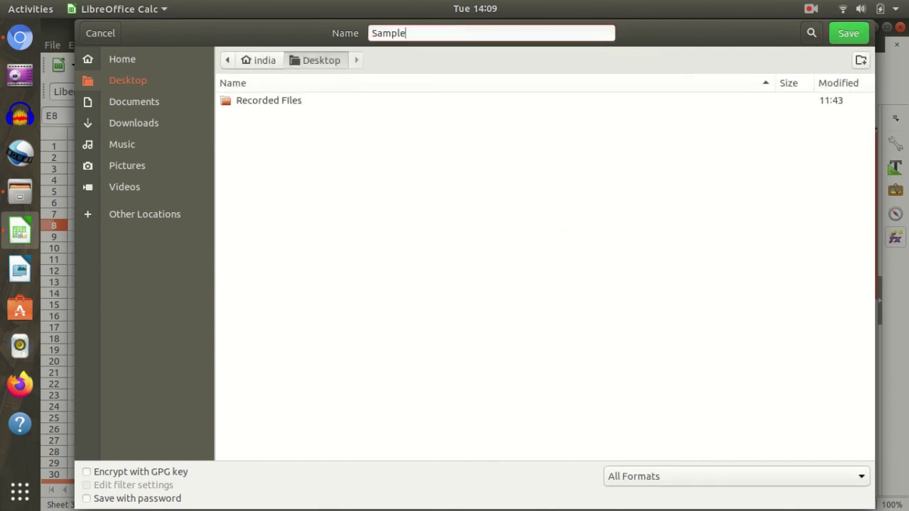
left_click(847, 33)
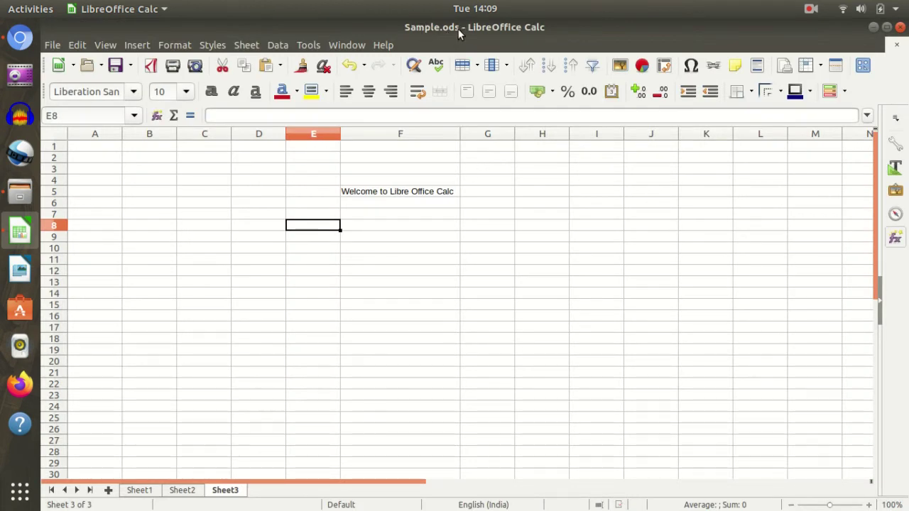
left_click(405, 261)
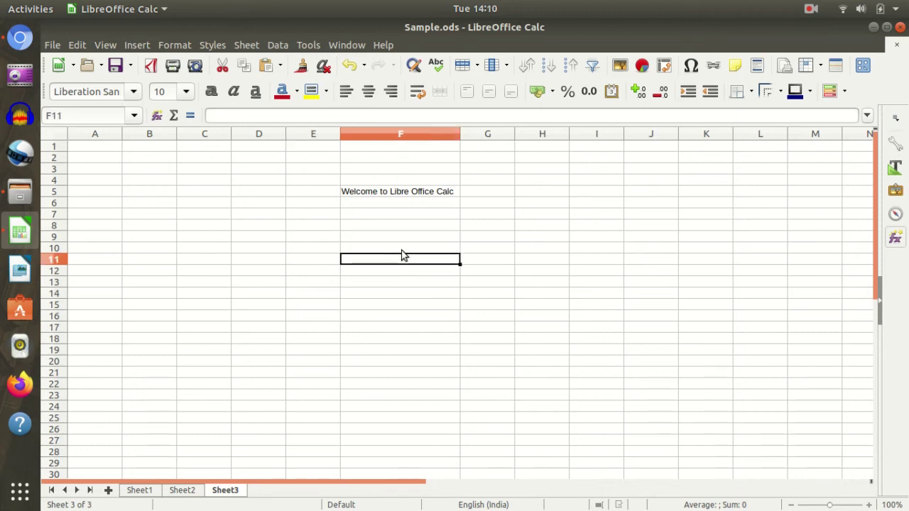
left_click(175, 191)
left_click(234, 203)
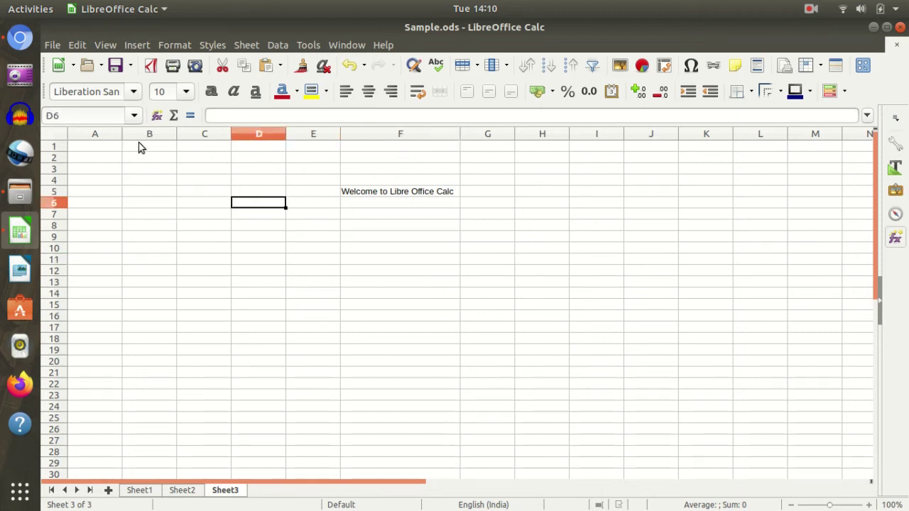
left_click(149, 225)
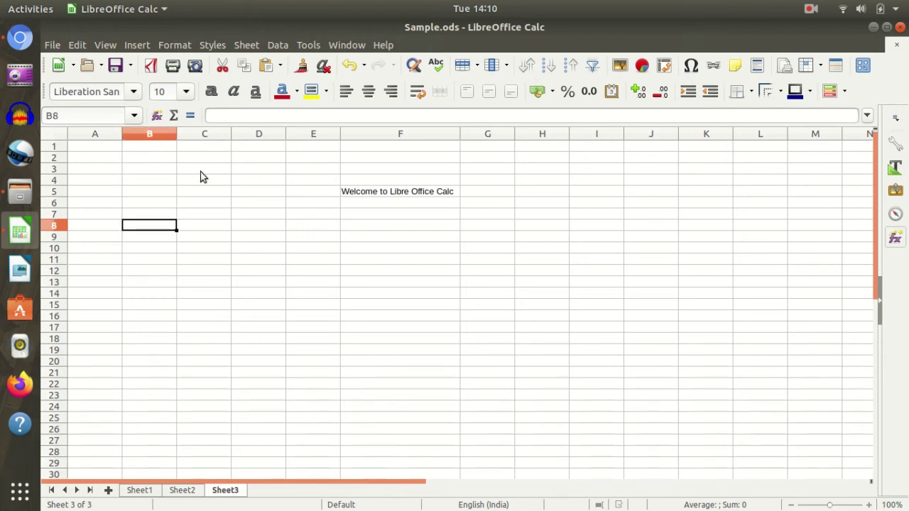
left_click(187, 250)
left_click(149, 192)
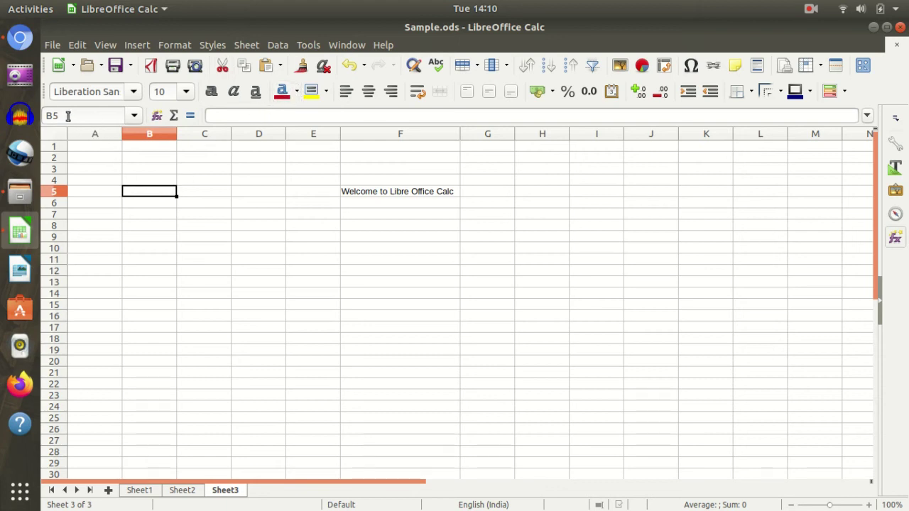
left_click(106, 117)
left_click(195, 250)
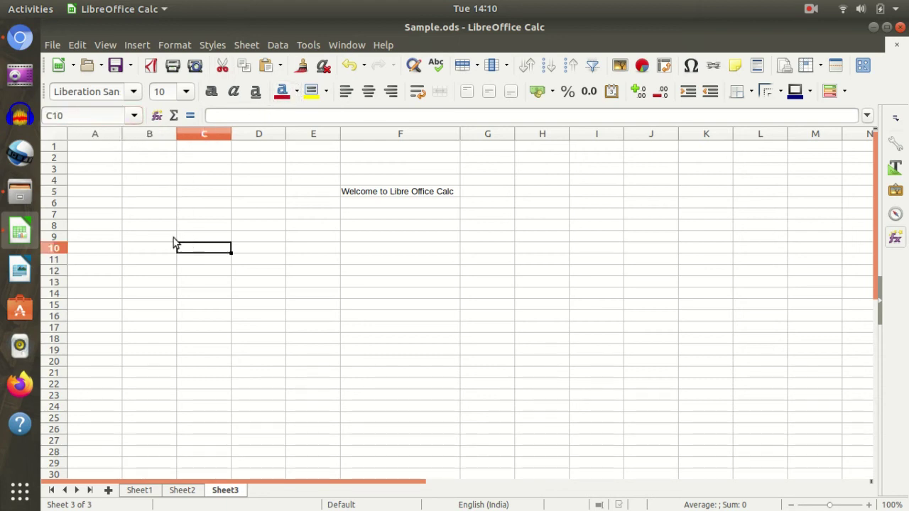
left_click(150, 180)
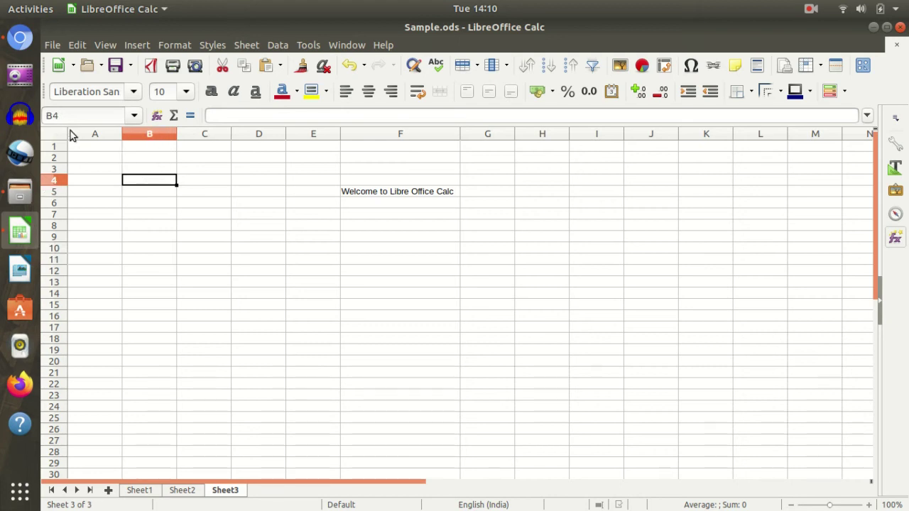
left_click(206, 225)
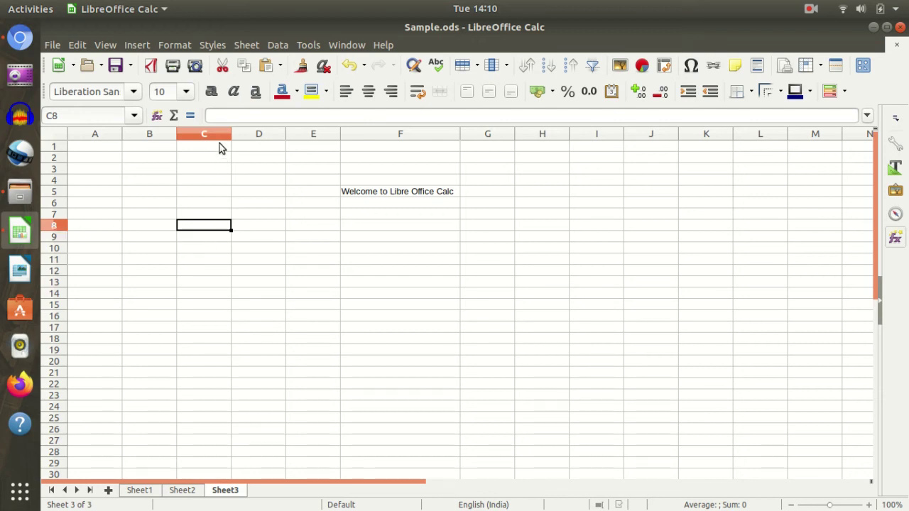
left_click(214, 268)
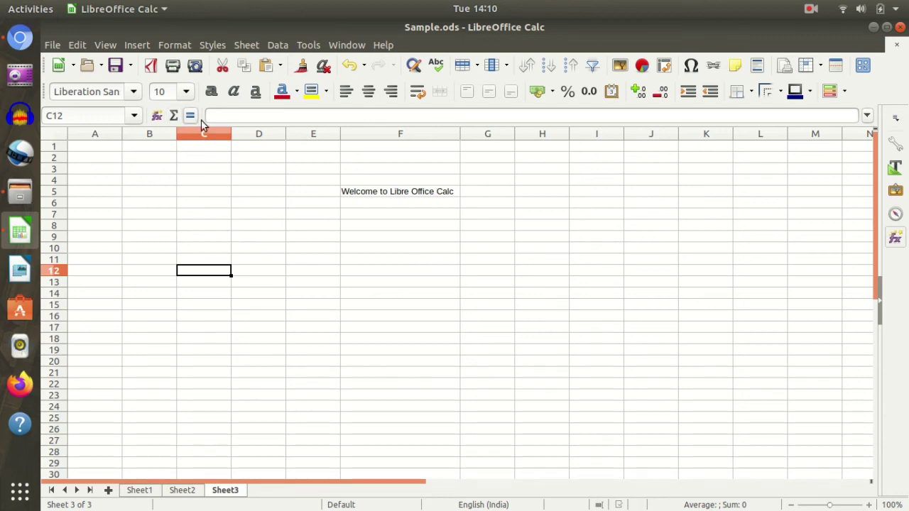
left_click(256, 203)
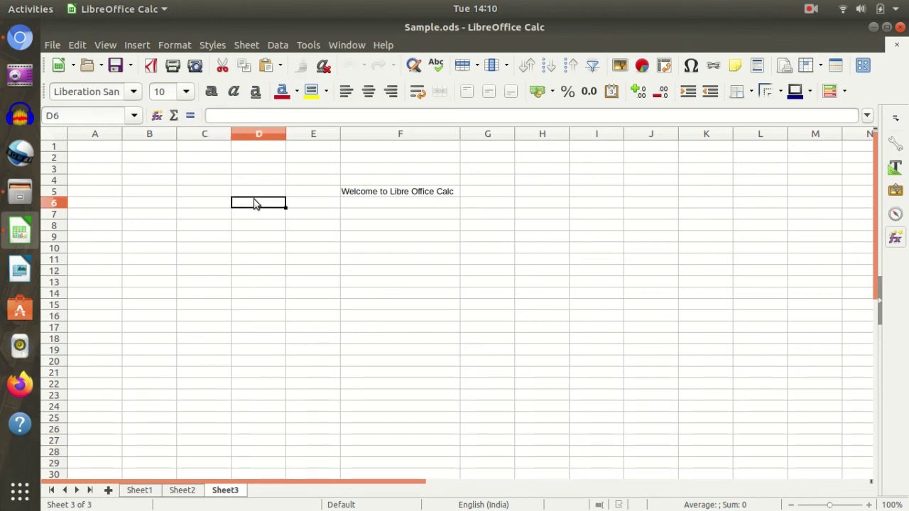
left_click(416, 294)
left_click(256, 193)
left_click(256, 316)
left_click(253, 262)
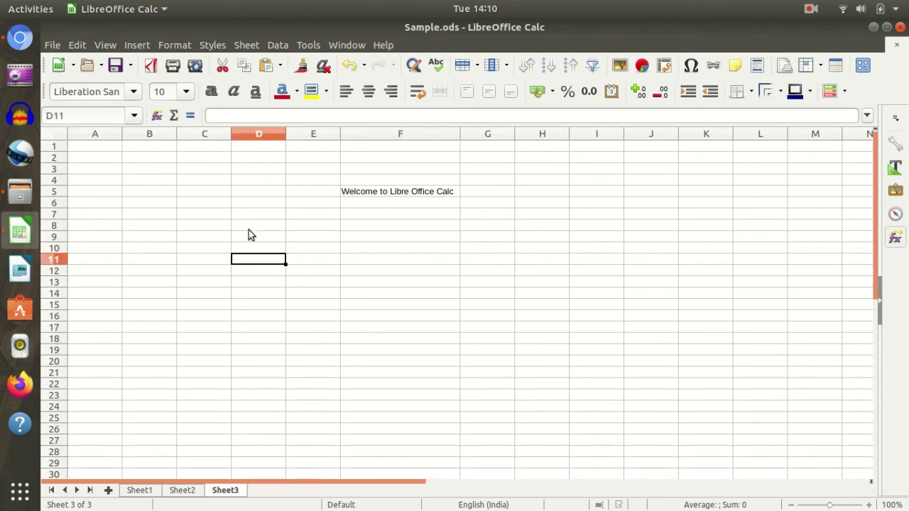
left_click(224, 116)
left_click(551, 267)
left_click(559, 172)
left_click(537, 361)
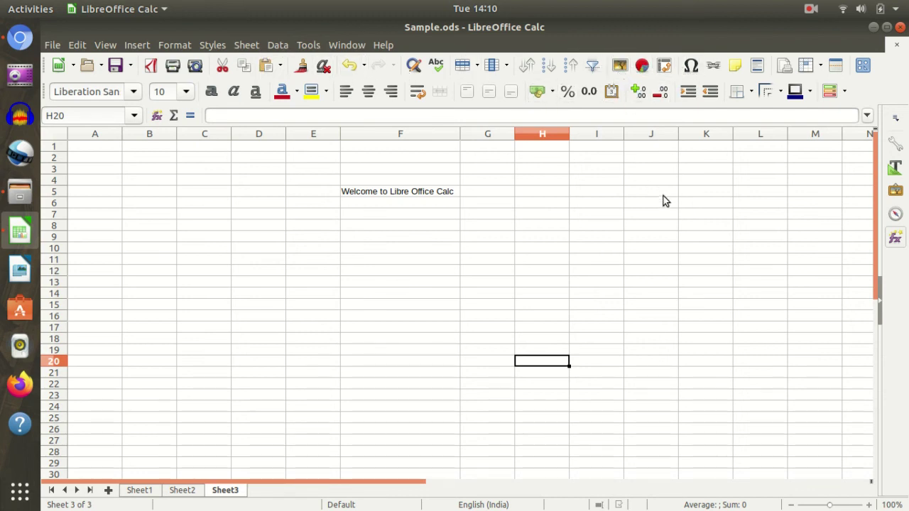
left_click(702, 216)
left_click(756, 195)
left_click(505, 252)
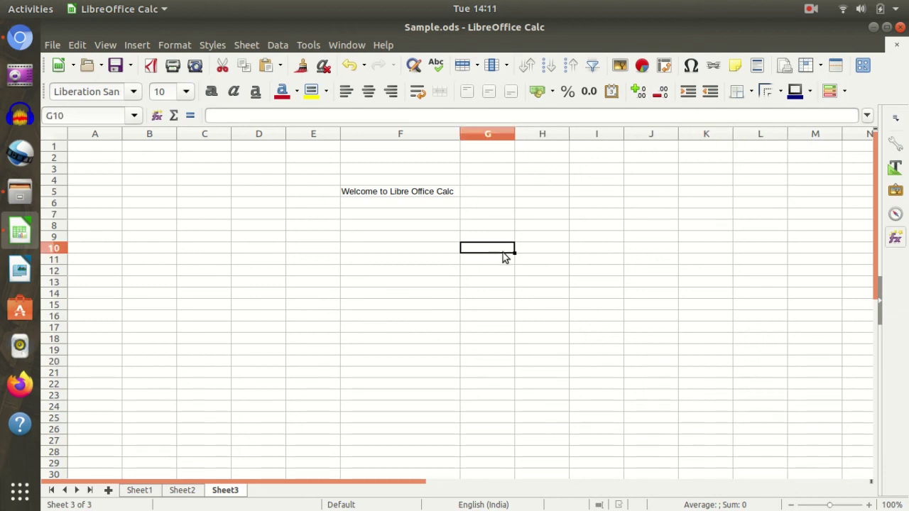
left_click(240, 218)
left_click(314, 225)
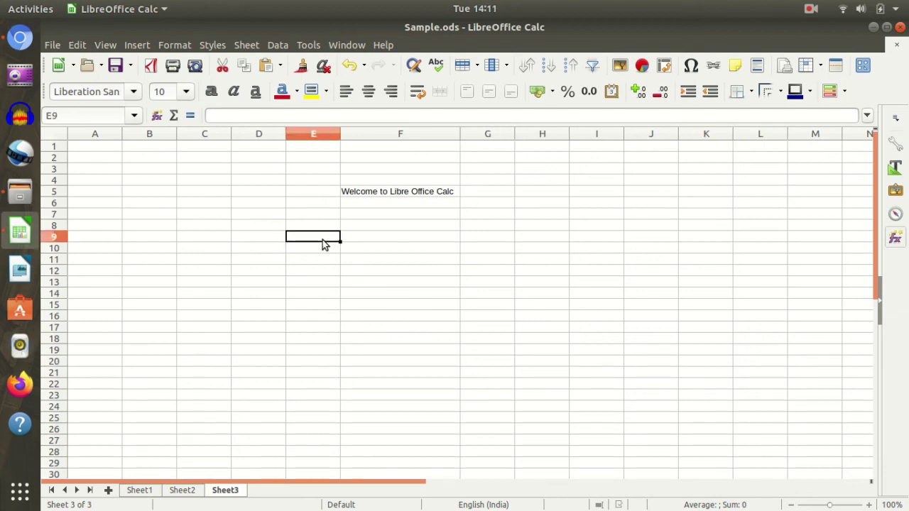
left_click(308, 206)
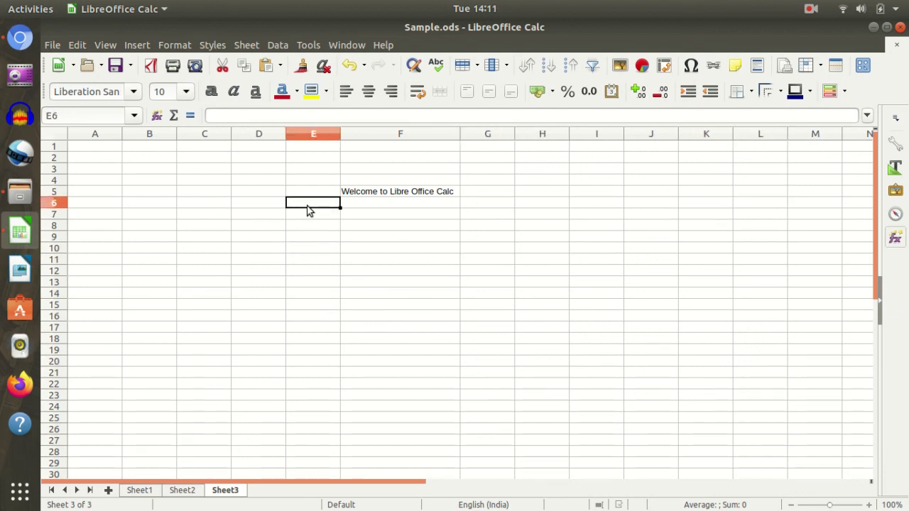
left_click(326, 247)
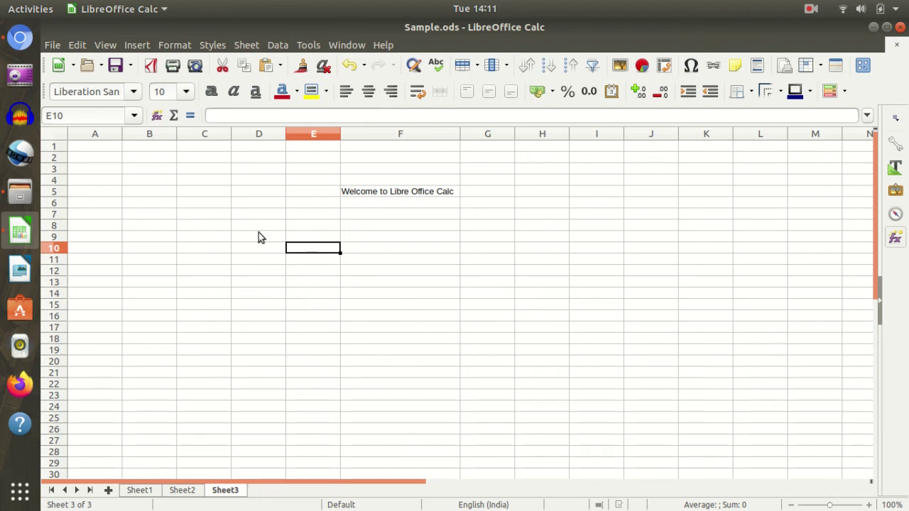
mouse_move(259, 228)
left_mouse_down()
mouse_move(607, 240)
mouse_move(653, 304)
left_mouse_up()
left_click(565, 354)
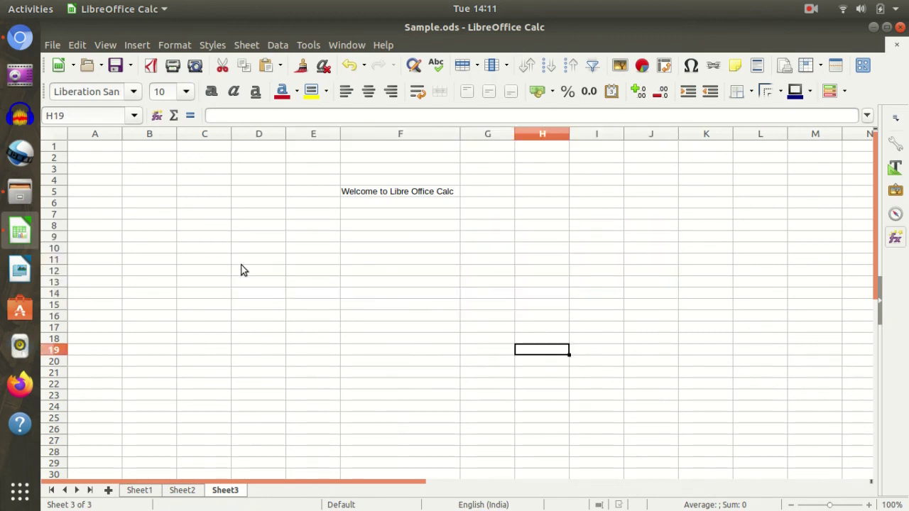
left_click_drag(221, 215, 719, 405)
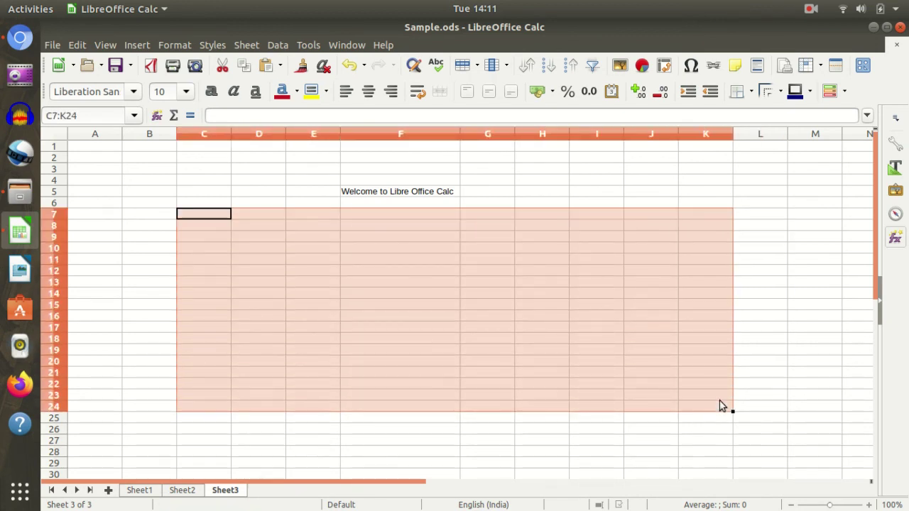
left_click(628, 351)
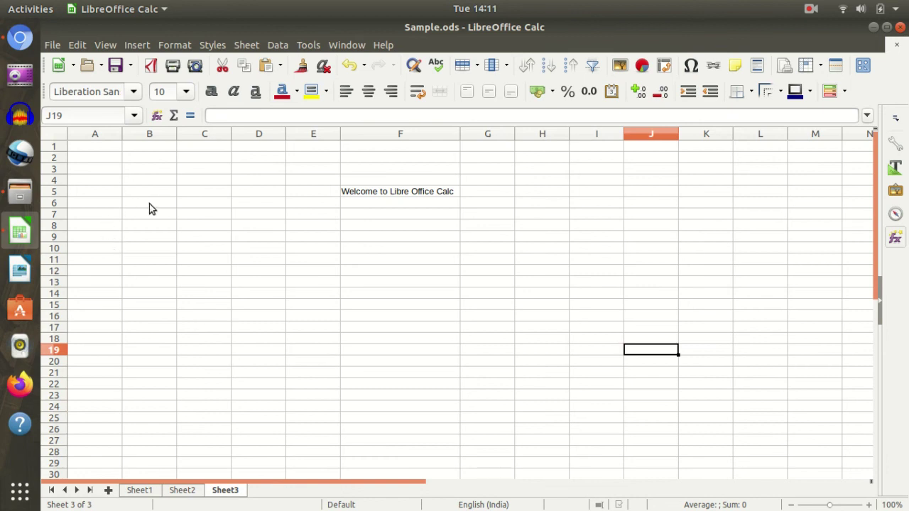
left_click(212, 224)
left_click_drag(211, 224, 260, 405)
left_click(331, 339)
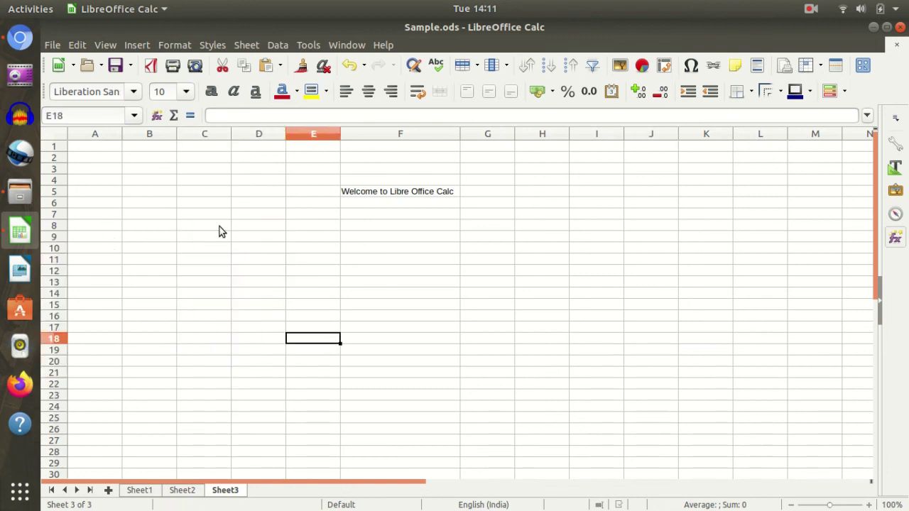
mouse_move(220, 228)
left_mouse_down()
mouse_move(227, 321)
mouse_move(329, 405)
left_mouse_up()
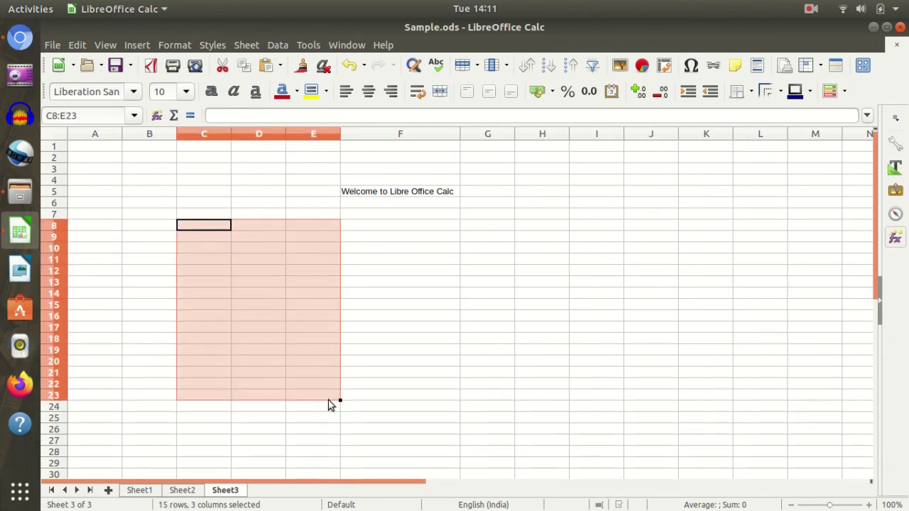
left_click(405, 305)
left_click_drag(204, 225, 692, 381)
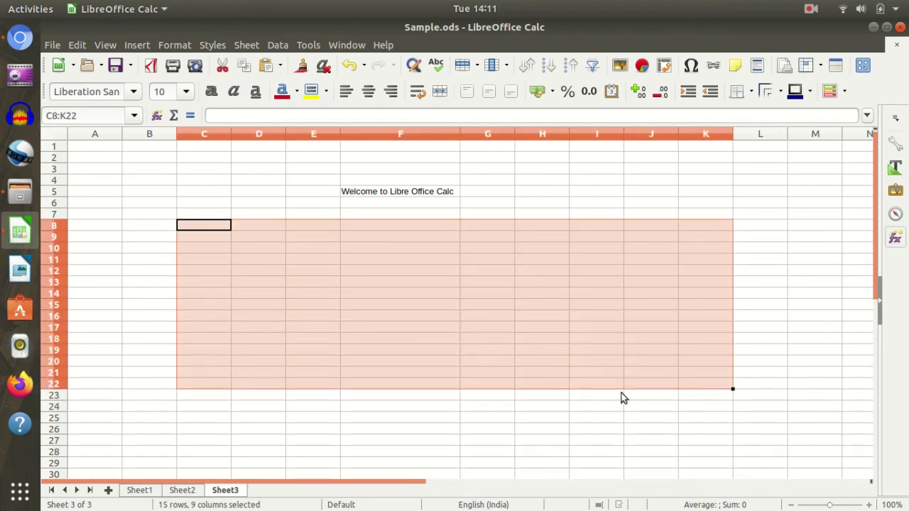
left_click(541, 361)
mouse_move(204, 225)
left_mouse_down()
mouse_move(624, 324)
mouse_move(641, 361)
left_mouse_up()
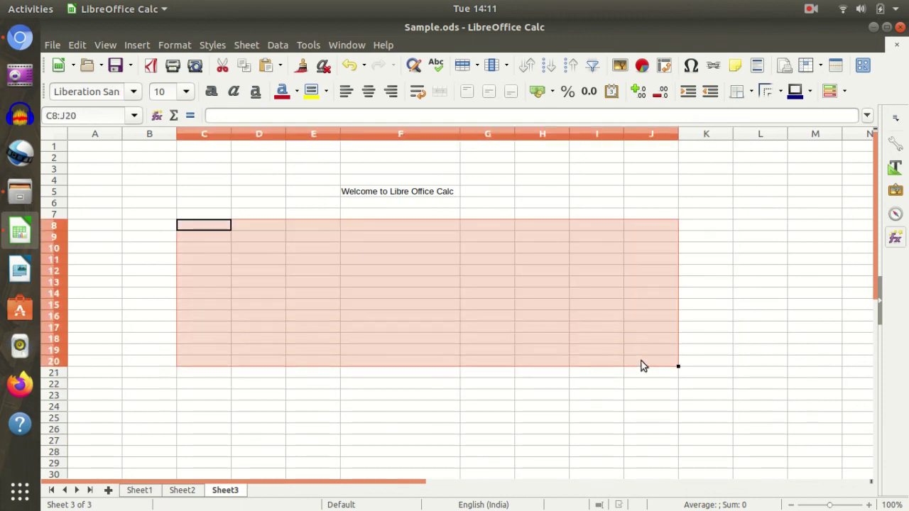
left_click(475, 420)
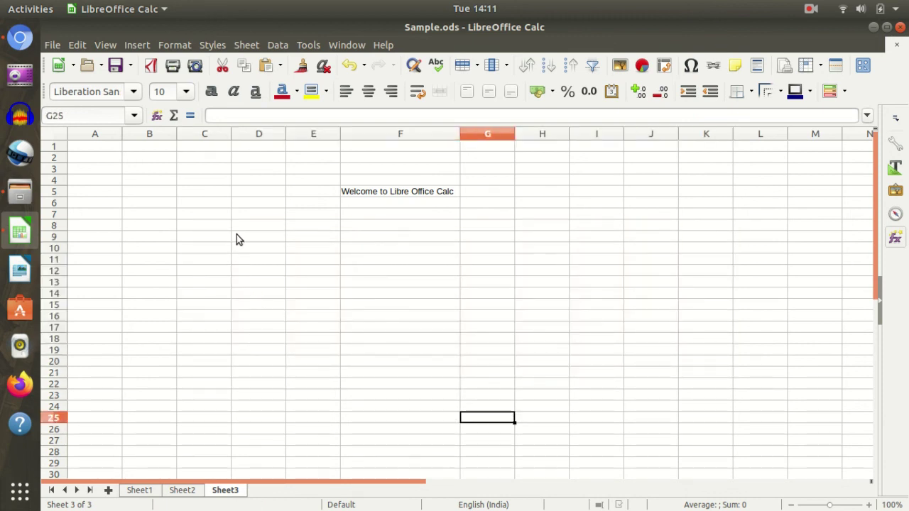
left_click_drag(199, 223, 706, 385)
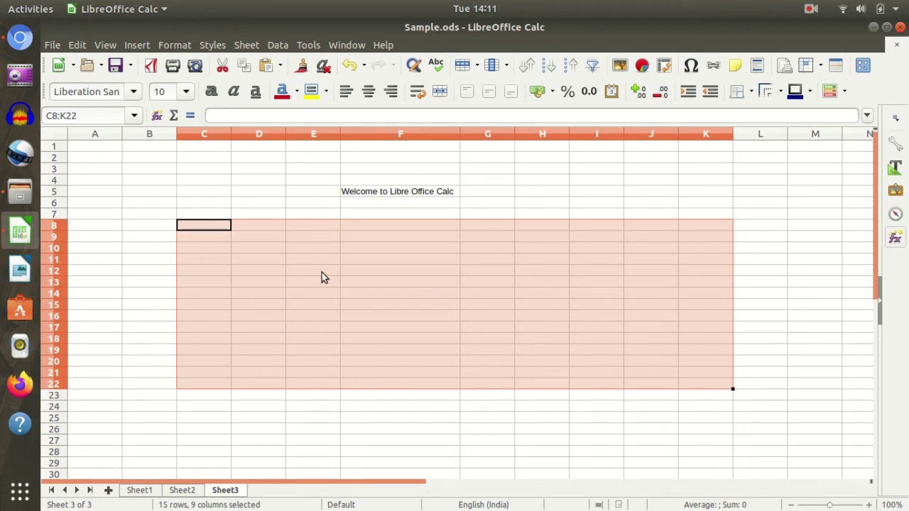
left_click(280, 273)
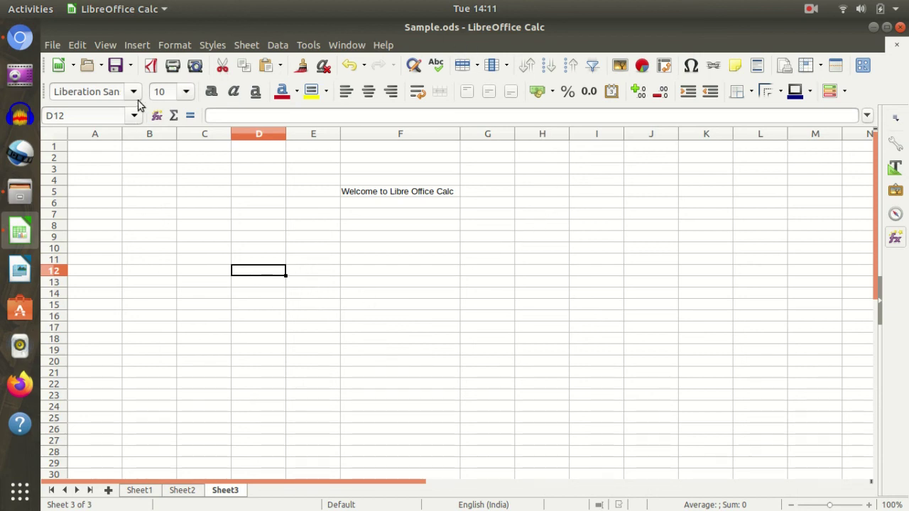
Save Sample.ods, then select H12, the block C8:J16, and cells F22, H9 and H13.
left_click(55, 45)
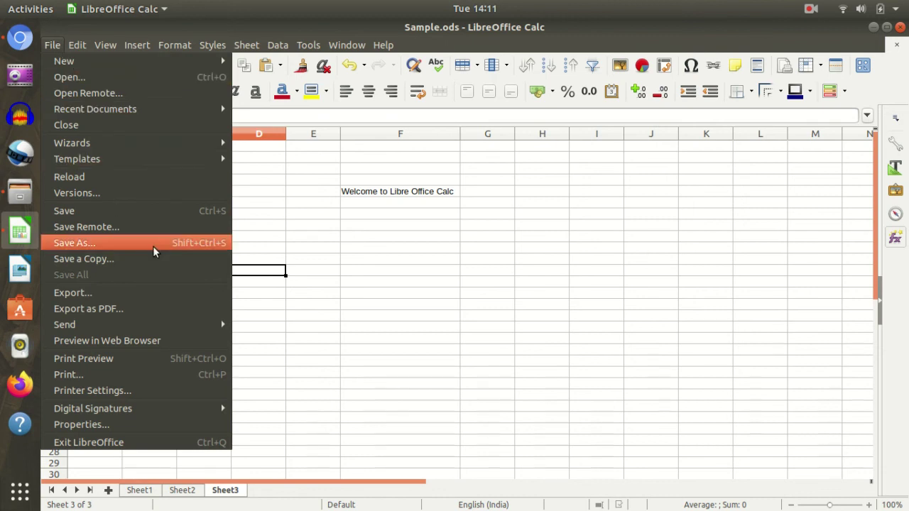
left_click(126, 215)
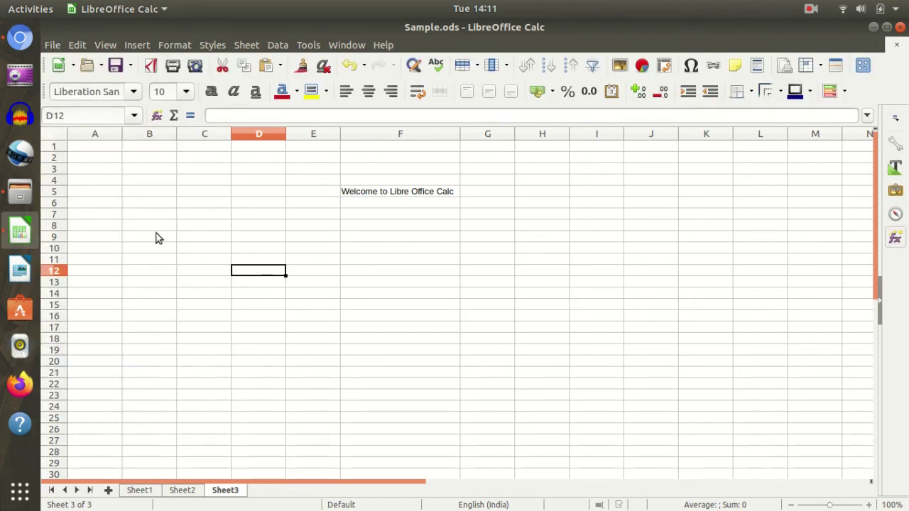
left_click(541, 270)
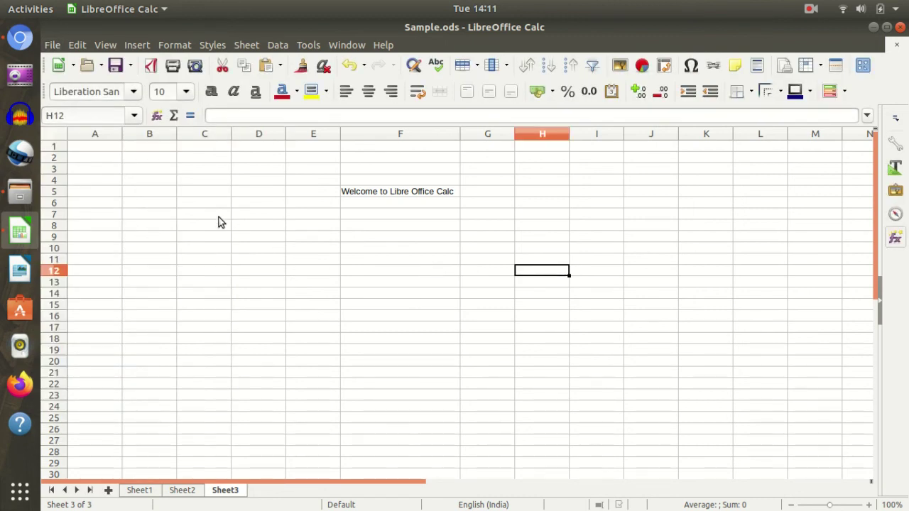
left_click_drag(219, 223, 645, 326)
left_click(458, 307)
left_click(449, 383)
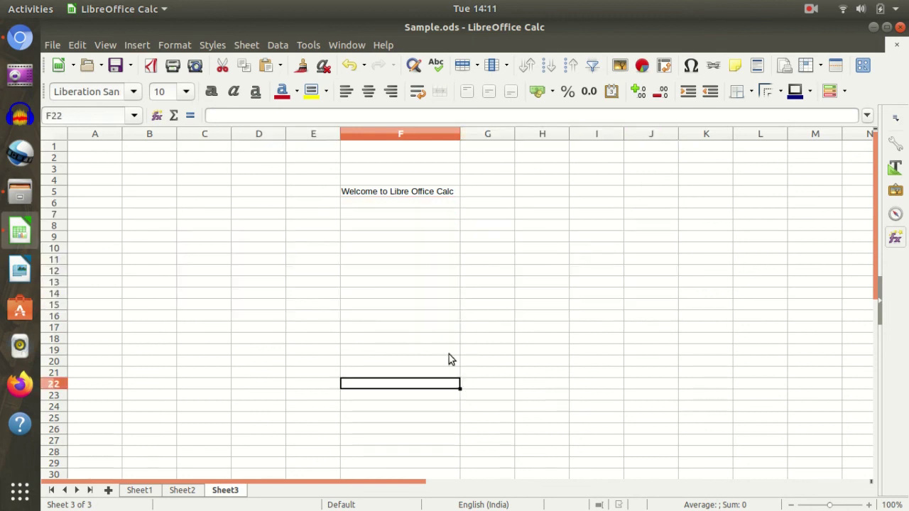
left_click(538, 237)
left_click(530, 283)
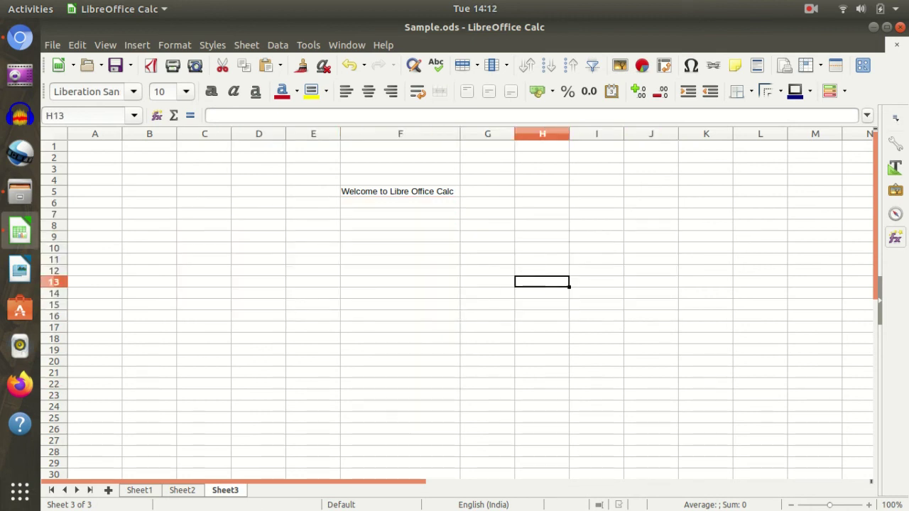
left_click(900, 27)
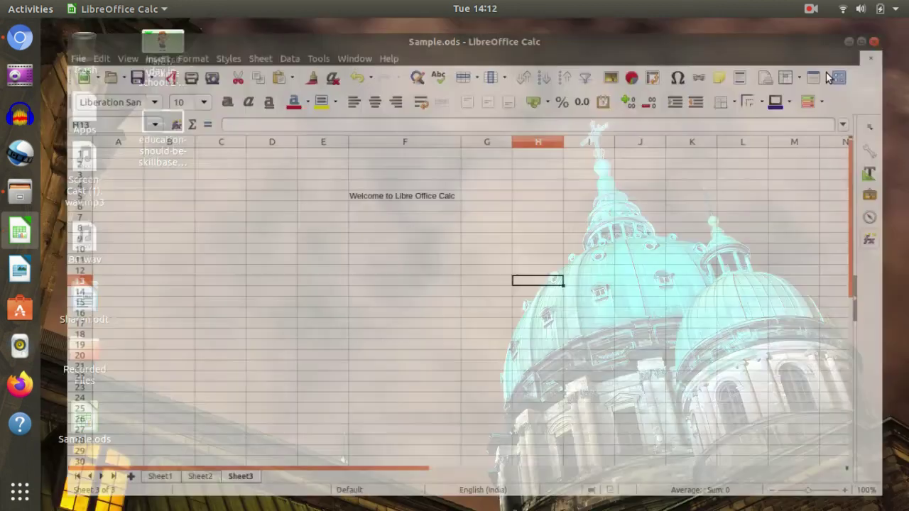